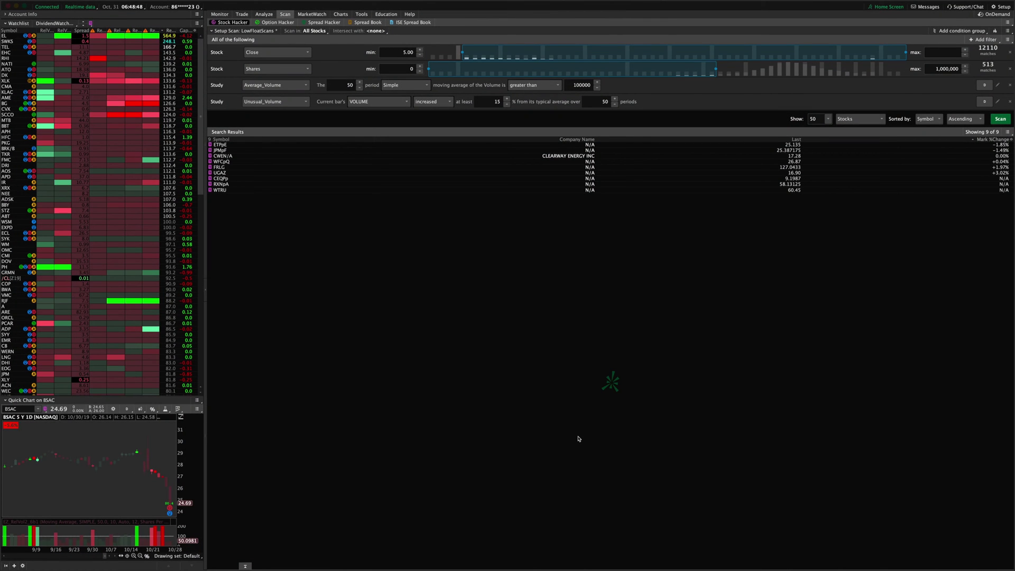
Switch to Safari, where the Easycators Low Float Stock Scan Lists product page is open
key("super+Tab")
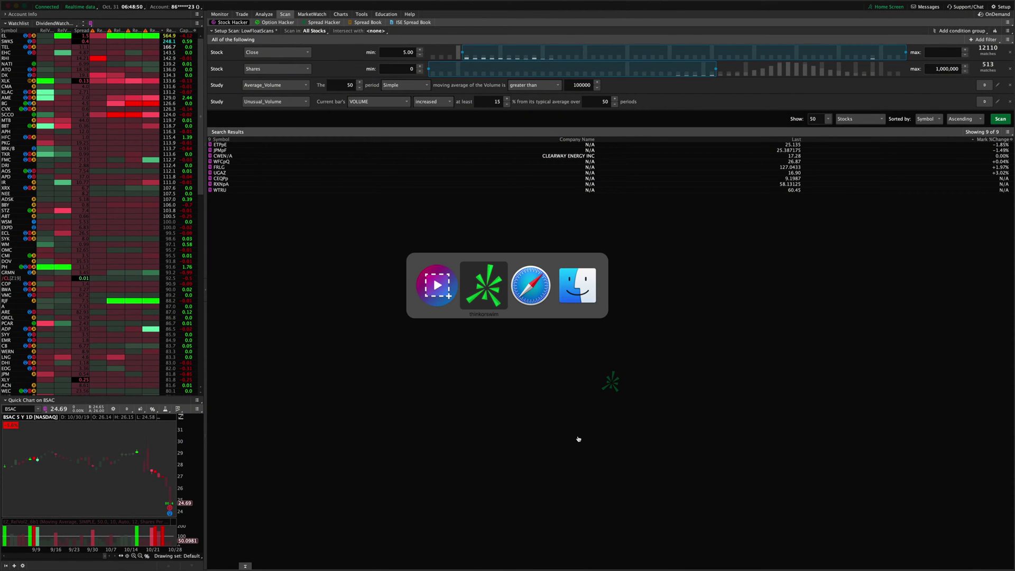
key("super+Tab")
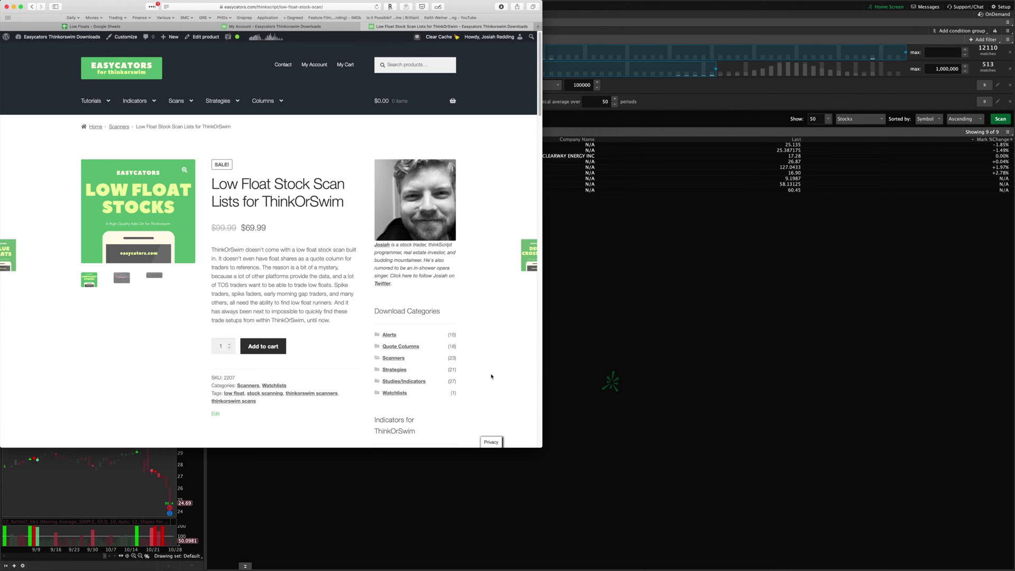
left_click(789, 333)
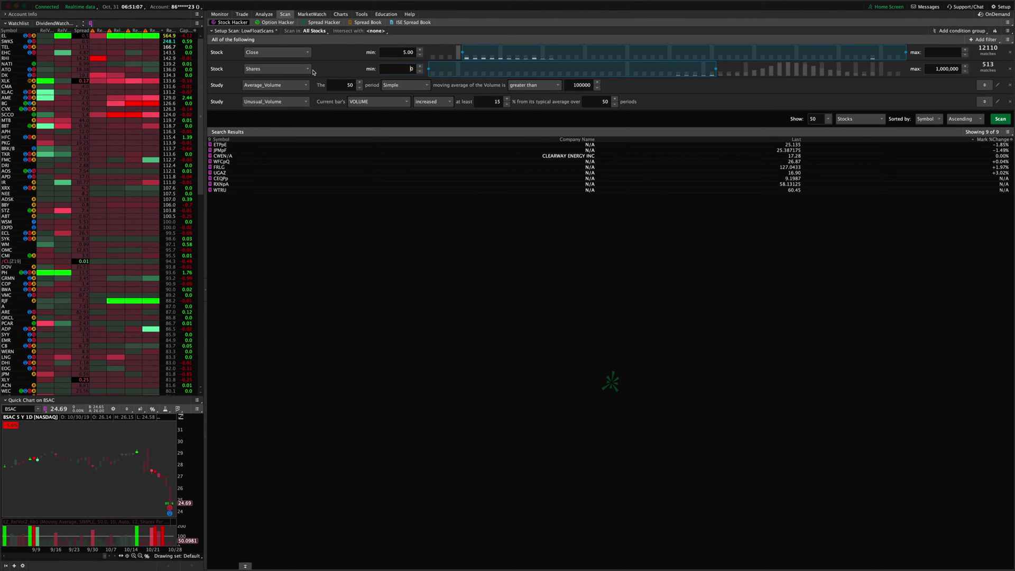
Set the scan's maximum shares filter to 10,000,000
left_click(935, 67)
type("10000000")
key("Return")
left_click(318, 32)
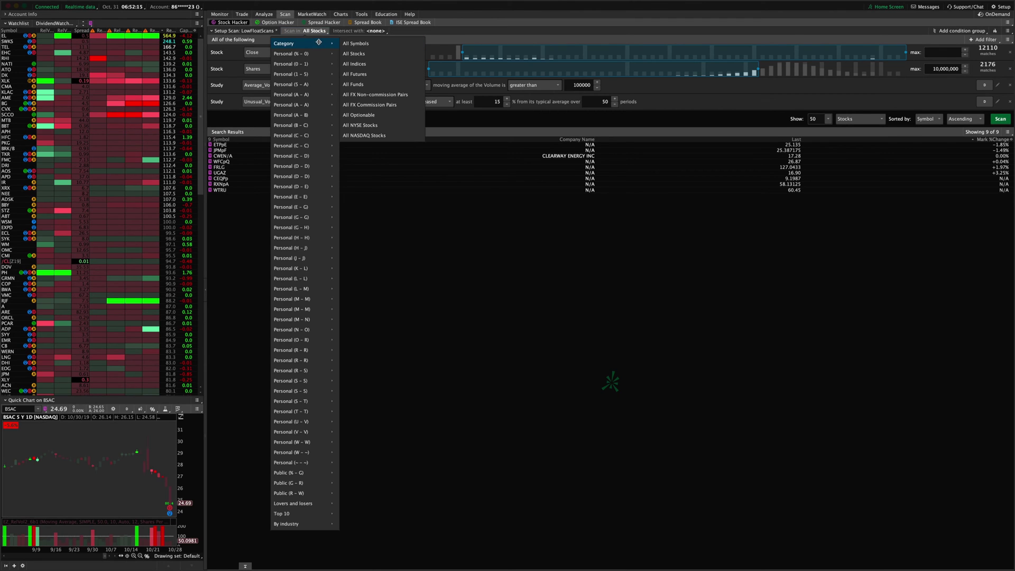
mouse_move(319, 44)
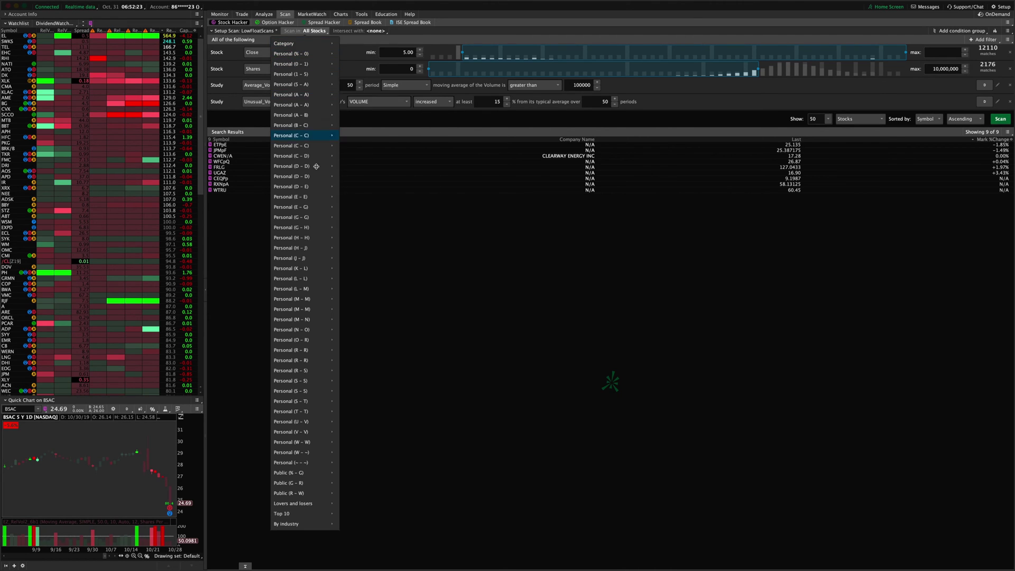
mouse_move(305, 191)
mouse_move(302, 483)
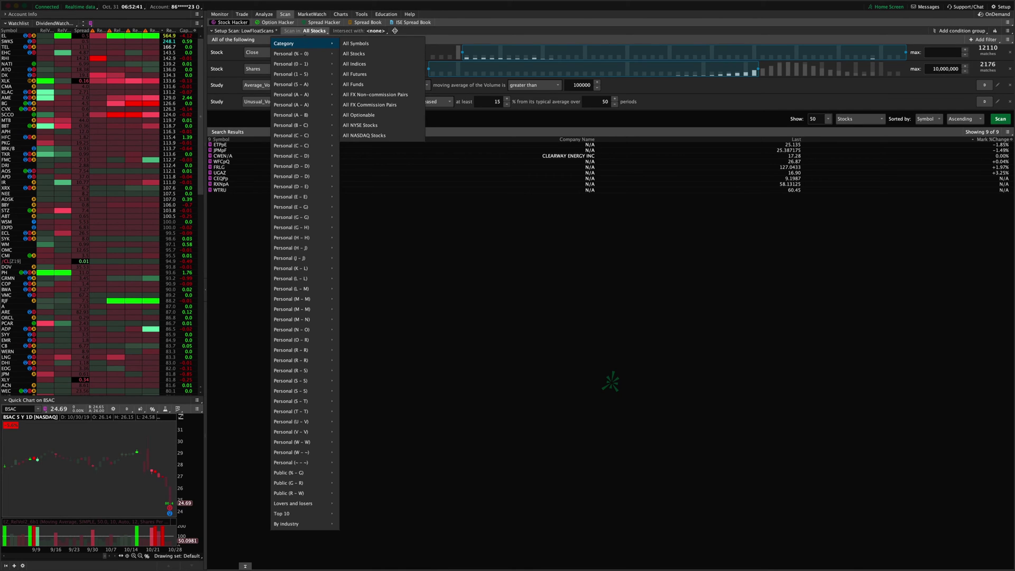
left_click(410, 33)
left_click(365, 31)
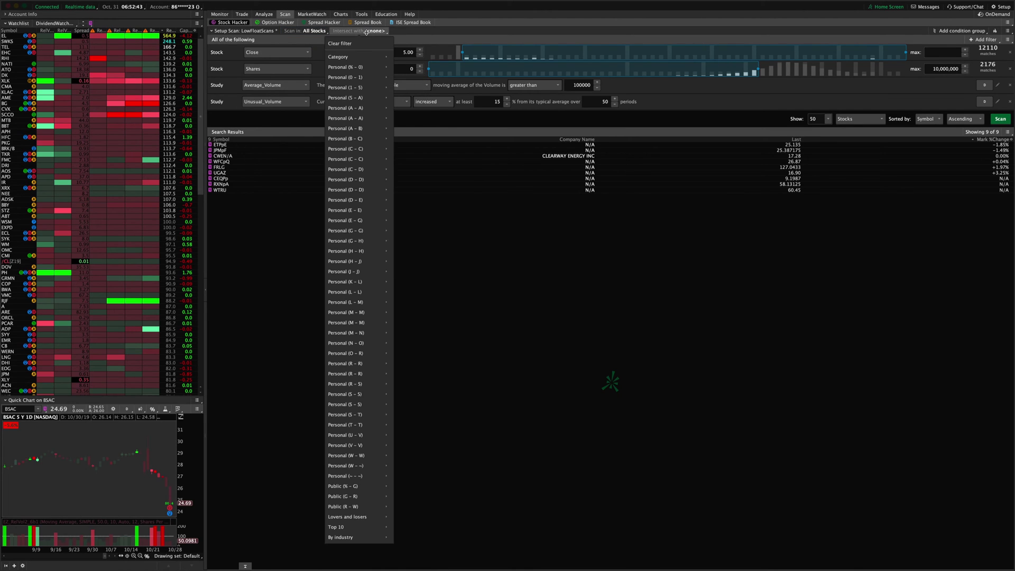
mouse_move(355, 57)
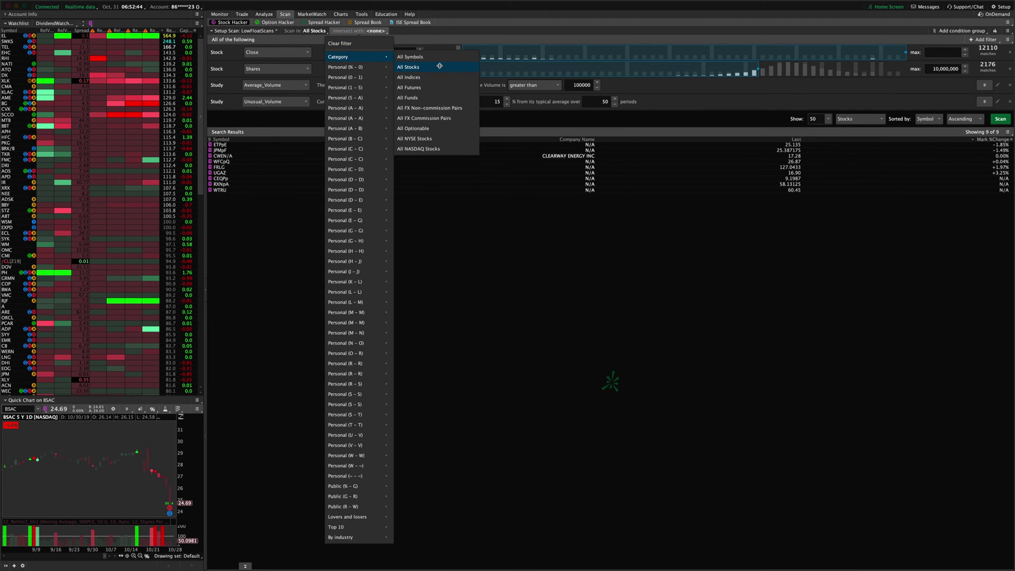
left_click(434, 129)
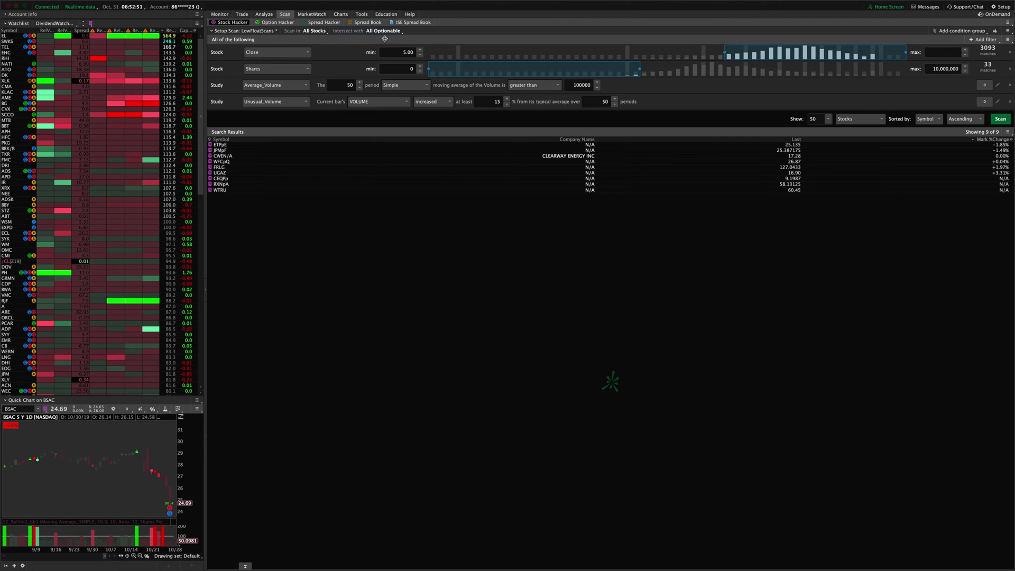
left_click(399, 31)
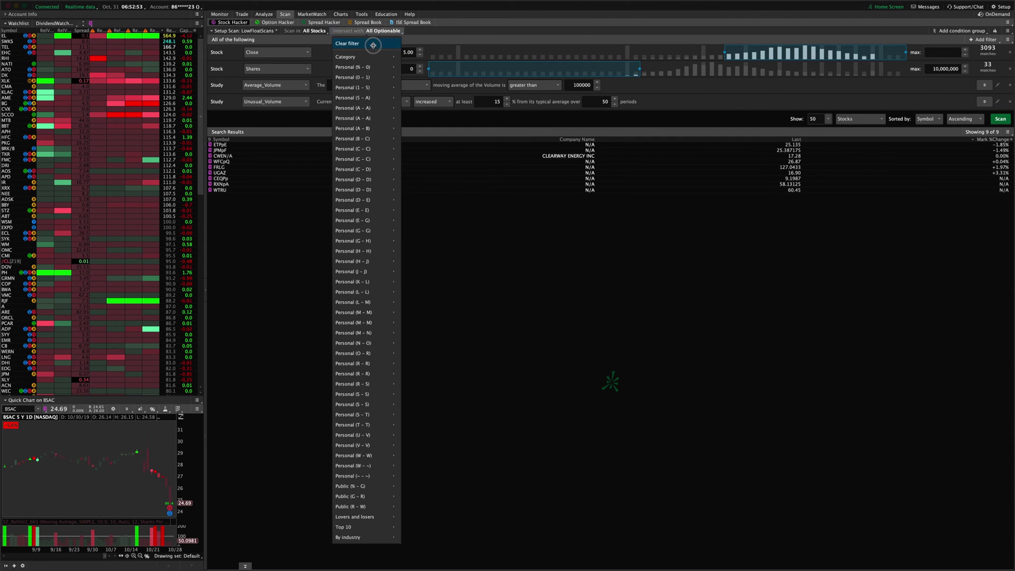
left_click(373, 45)
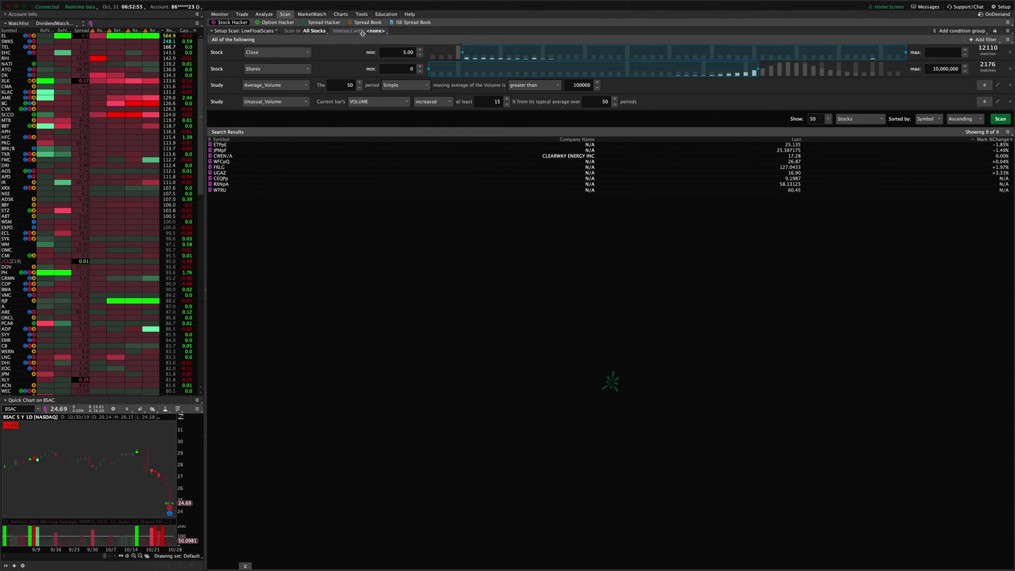
left_click(310, 31)
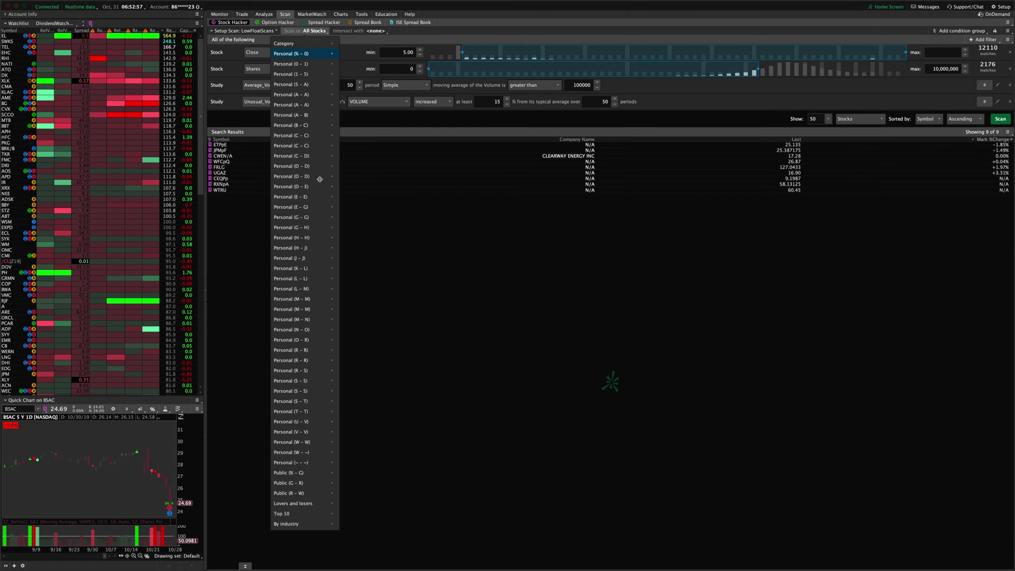
left_click(585, 303)
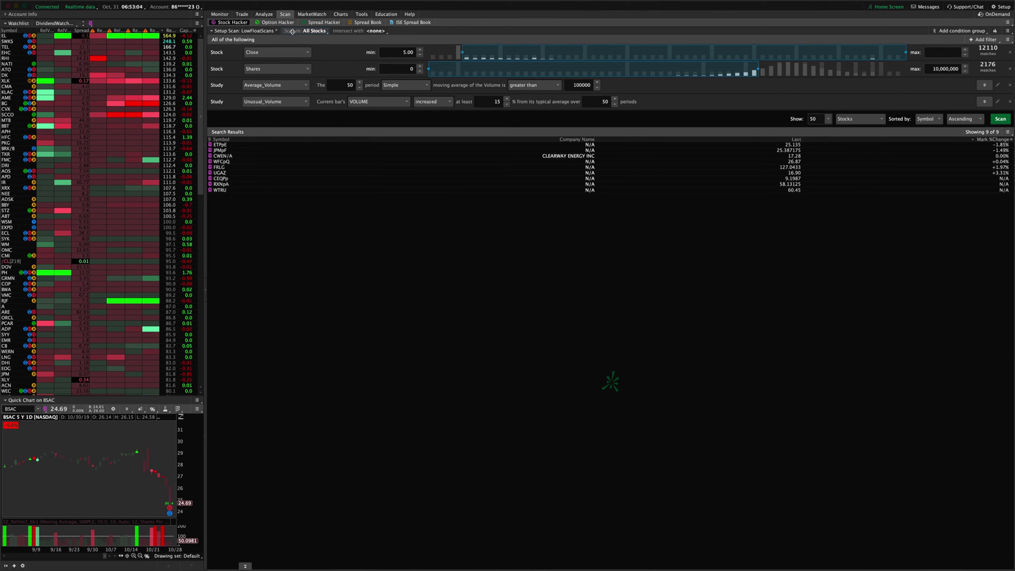
left_click(293, 31)
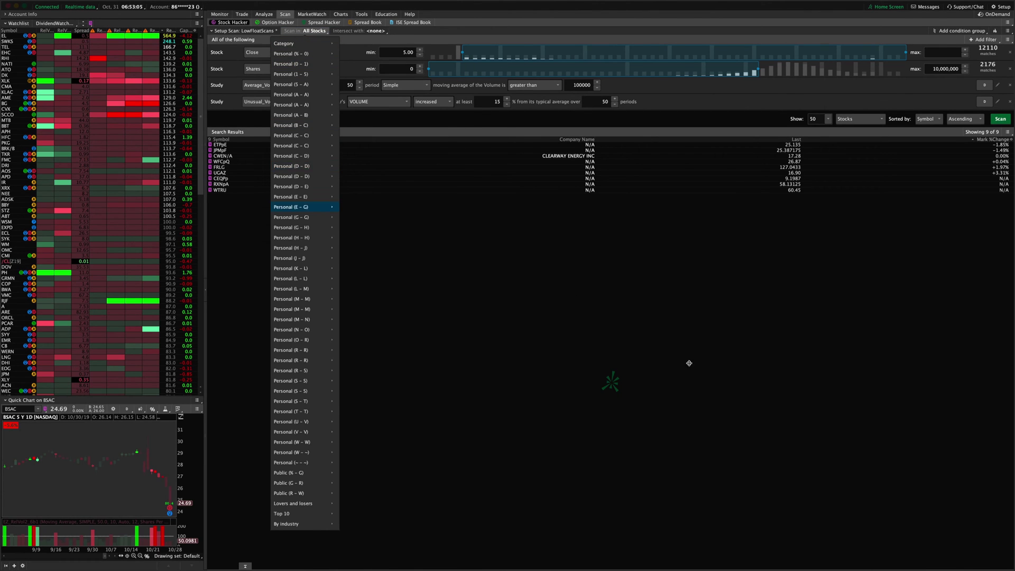
left_click(704, 370)
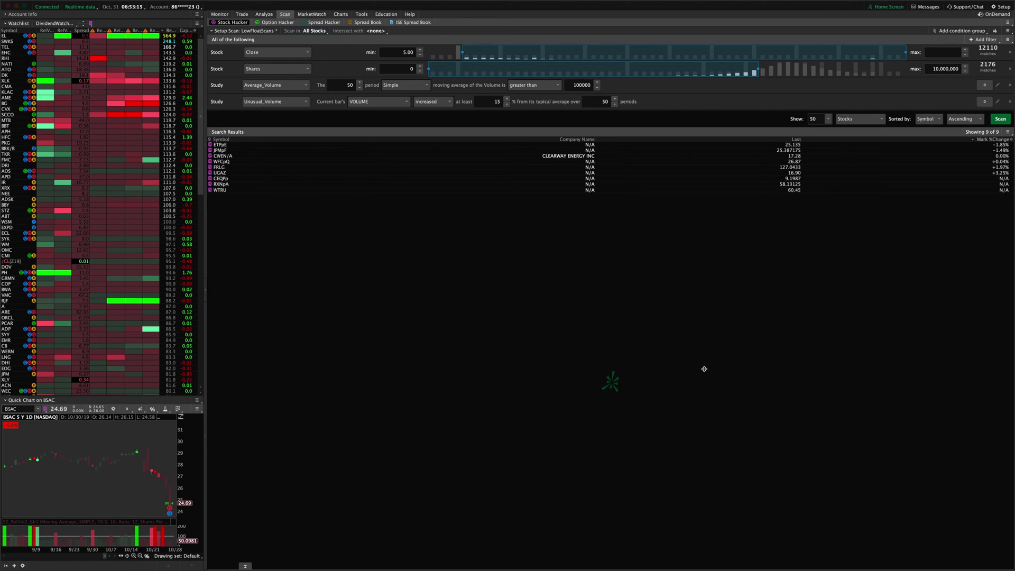
left_click(310, 14)
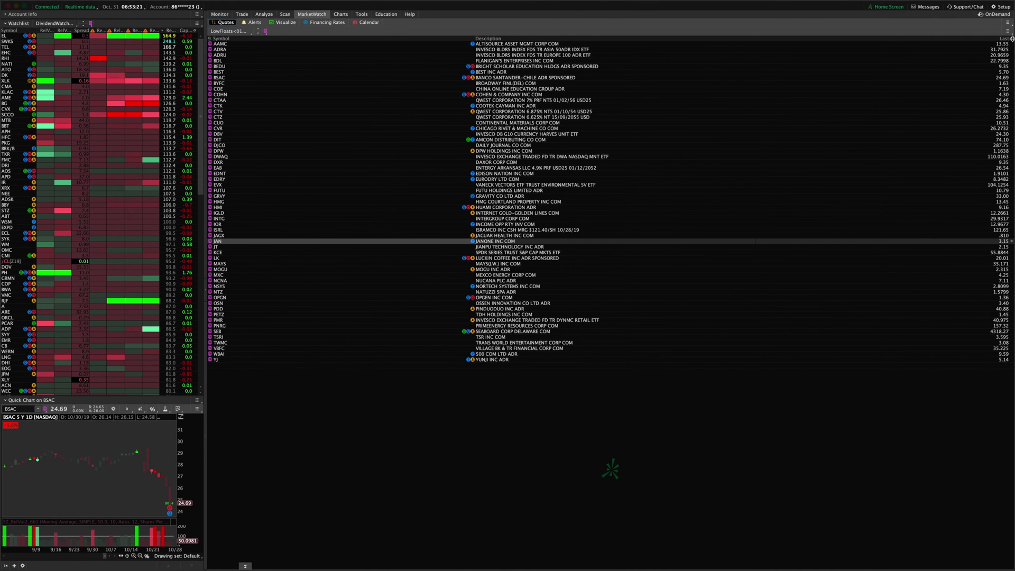
Create and save an empty watchlist named AAAATEST in MarketWatch Quotes
left_click(1008, 30)
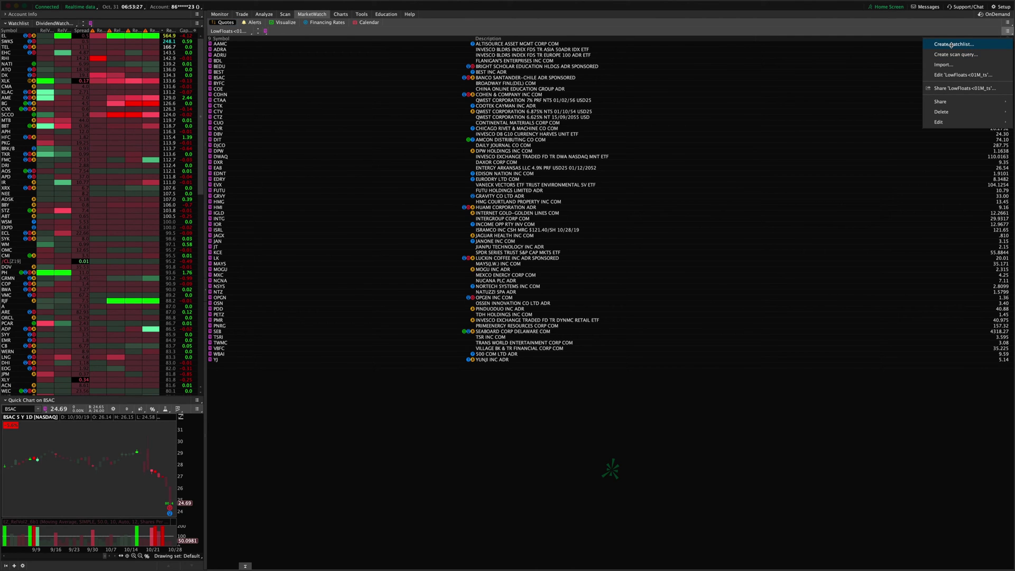
left_click(953, 46)
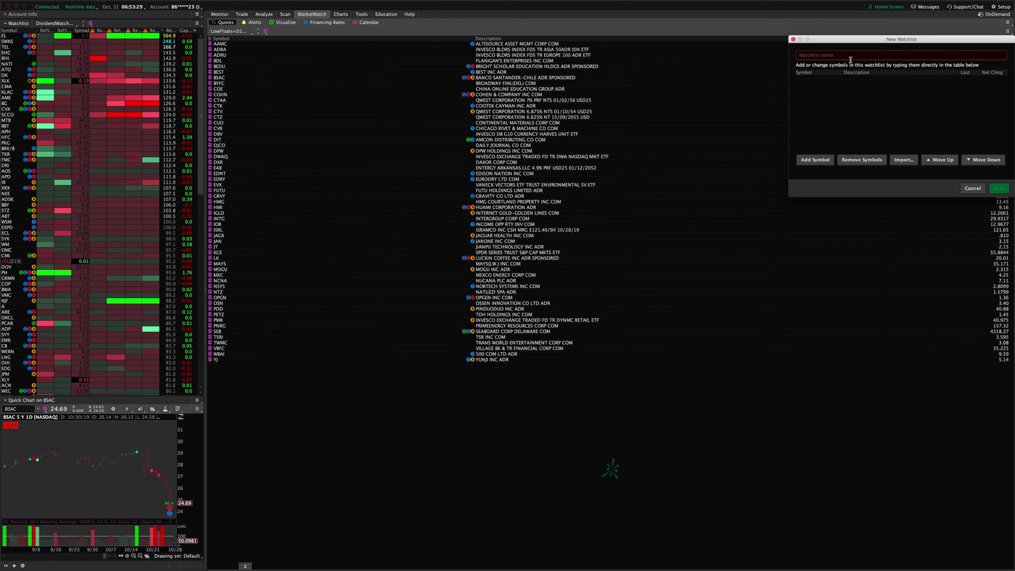
left_click(850, 59)
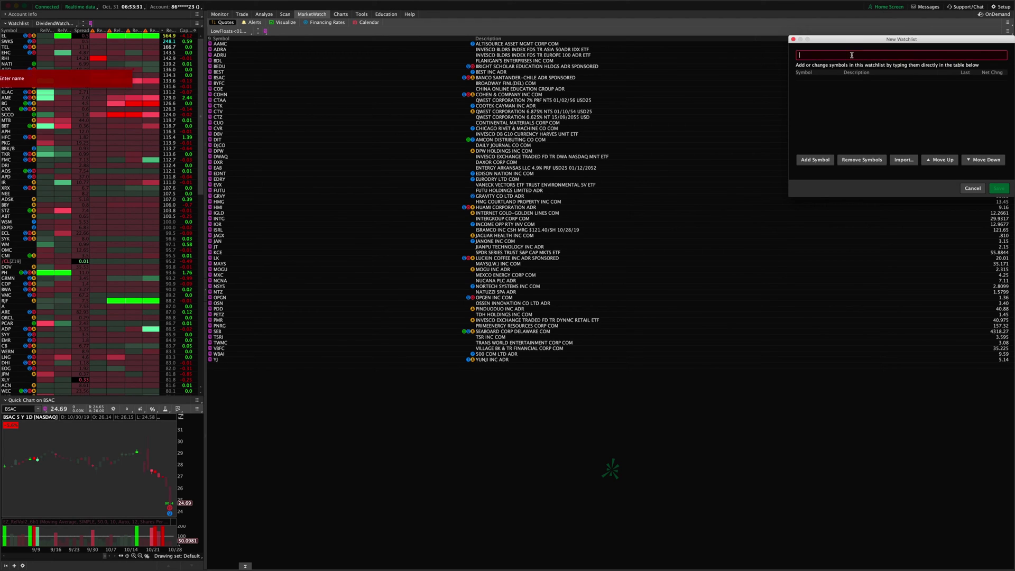
type("AAATEST")
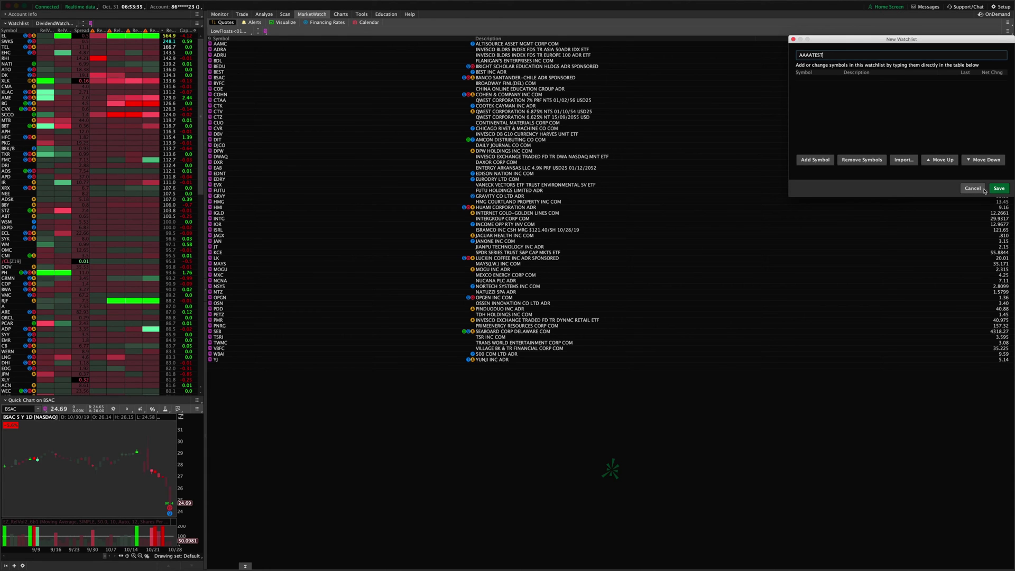
left_click(999, 188)
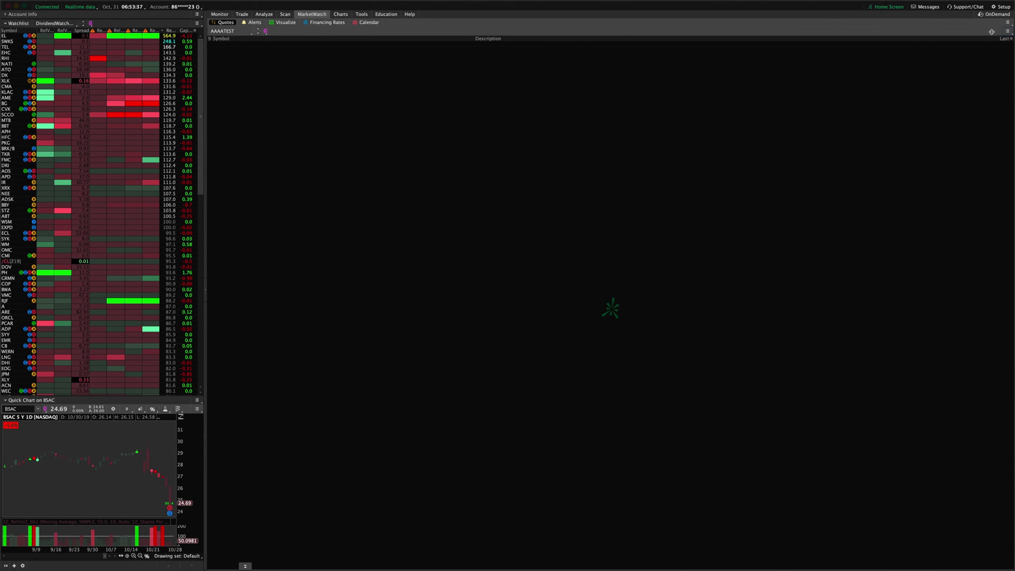
In the Low Floats sheet, select every ticker in column A, then return to thinkorswim
key("super+Tab")
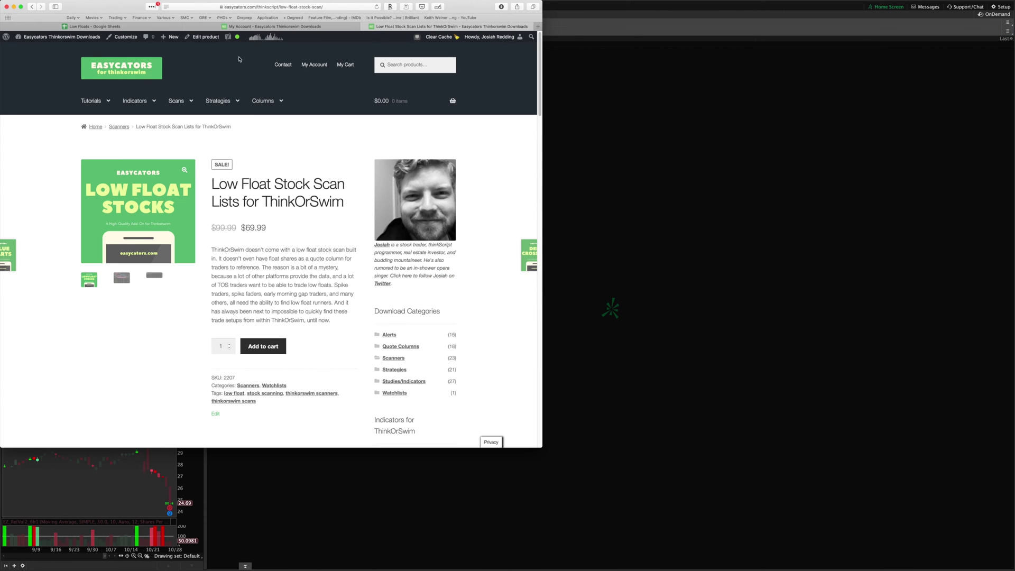
left_click(95, 26)
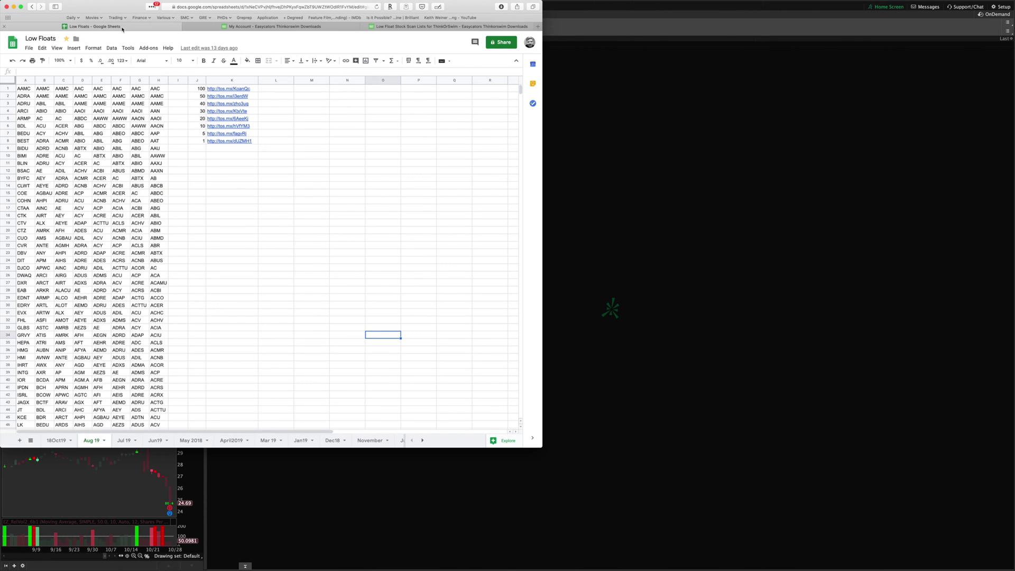
left_click(25, 88)
left_click(25, 81)
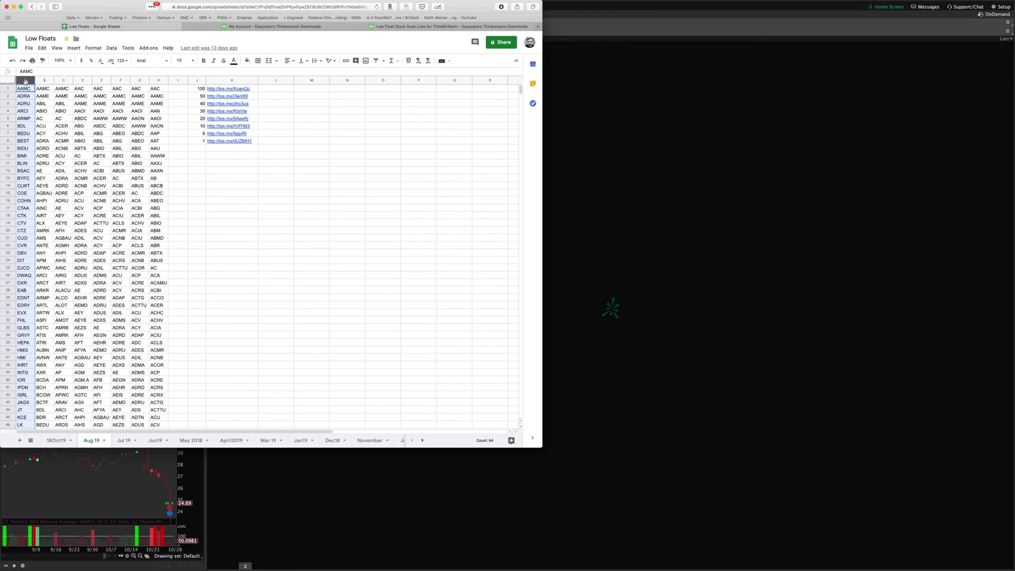
left_click(748, 280)
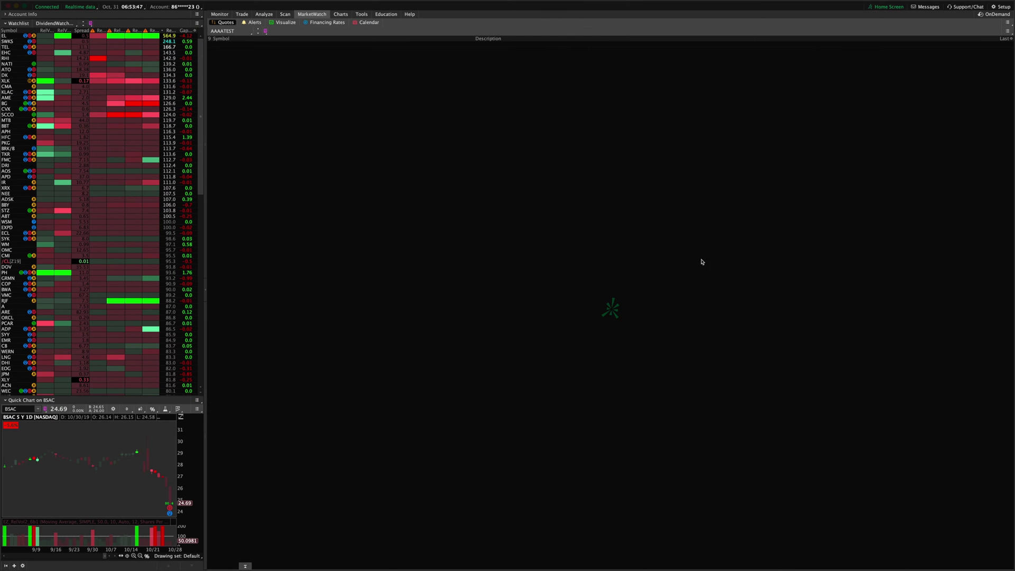
Replace the AAAATEST watchlist's contents with the clipboard symbols, AAMC through YJ
left_click(1008, 32)
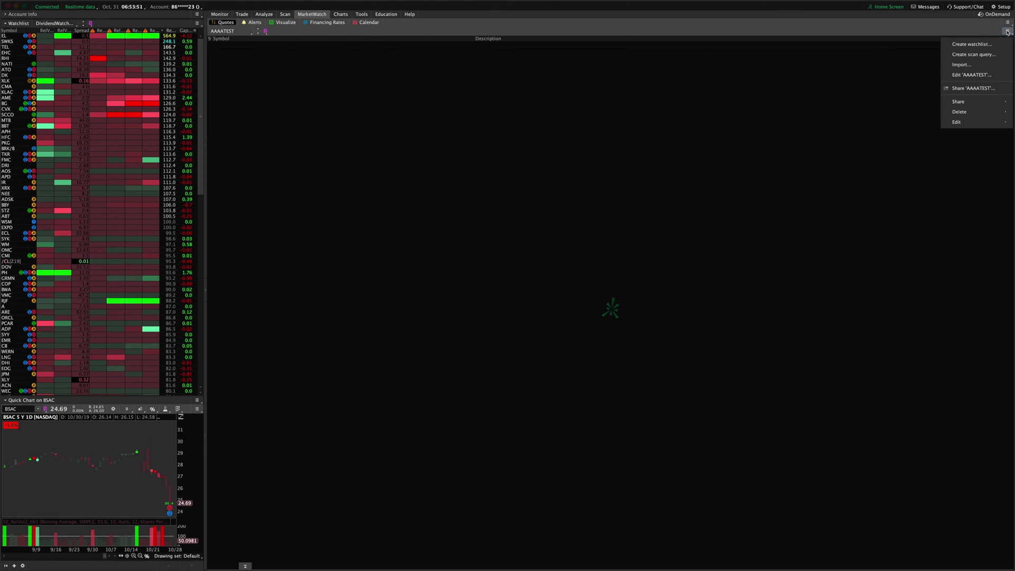
left_click(991, 66)
left_click(829, 25)
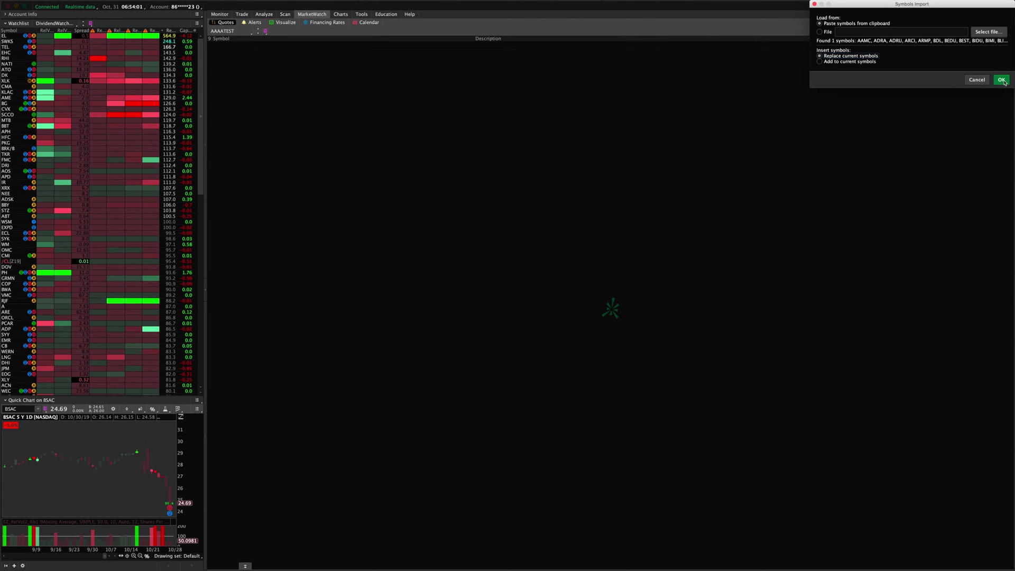
left_click_drag(954, 5, 839, 124)
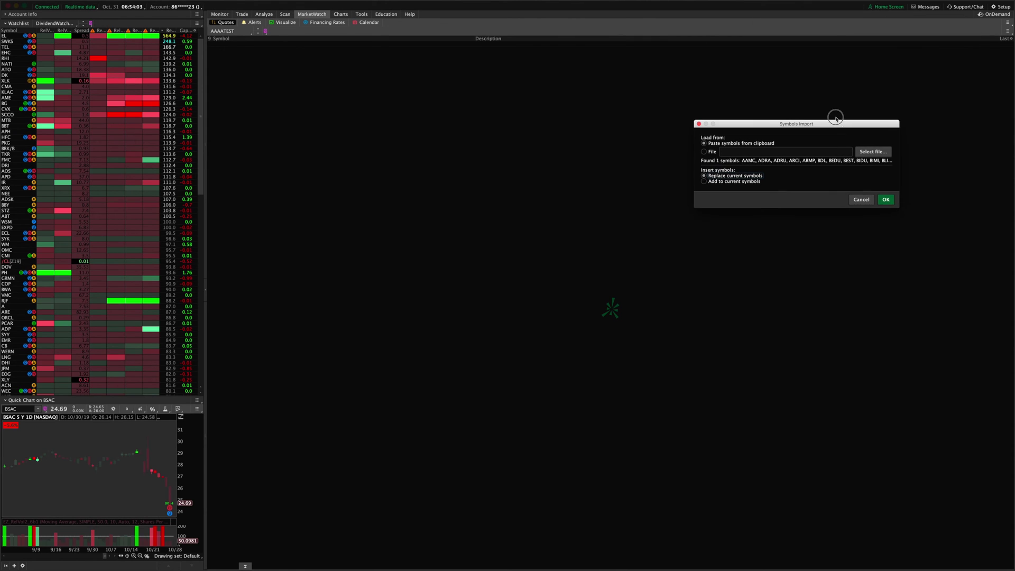
left_click(887, 200)
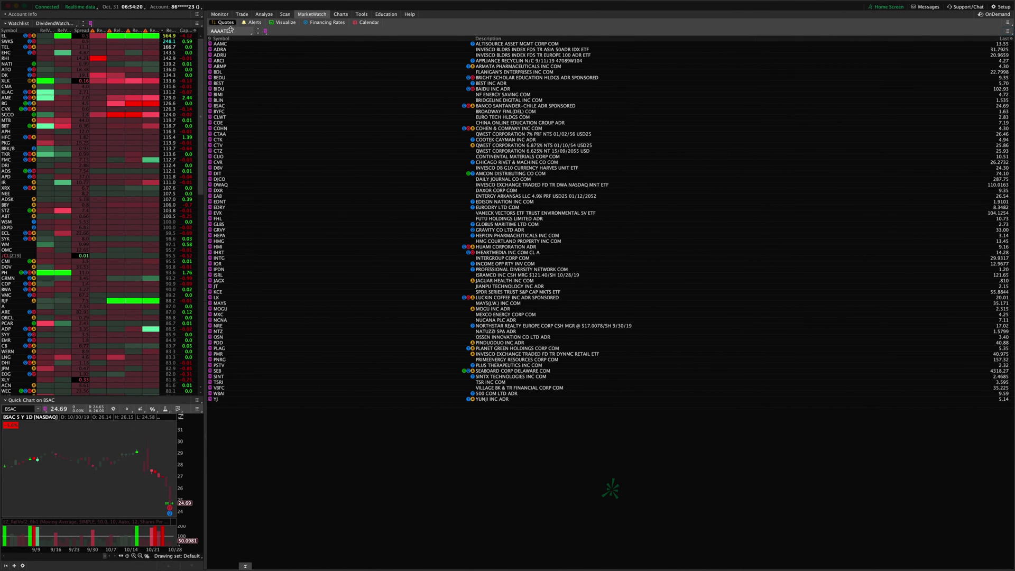
left_click(285, 14)
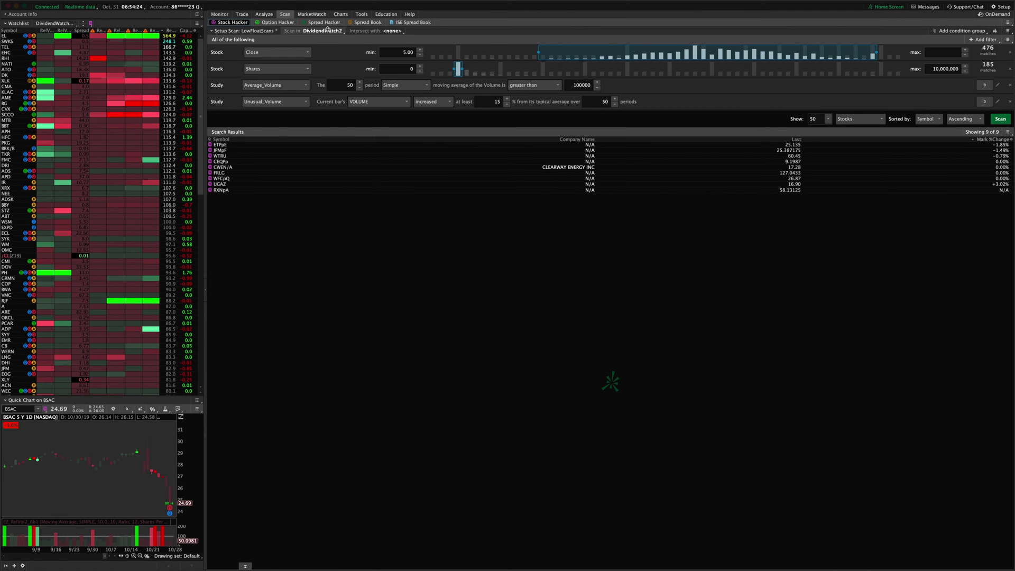
Choose AAAATEST under Personal as the Stock Hacker's scan-in list
left_click(328, 30)
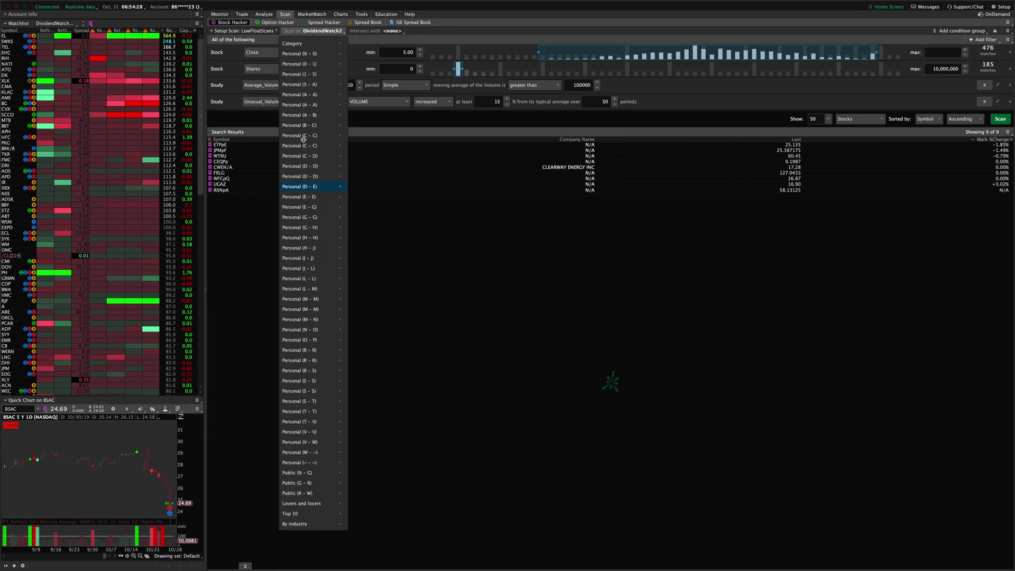
mouse_move(307, 108)
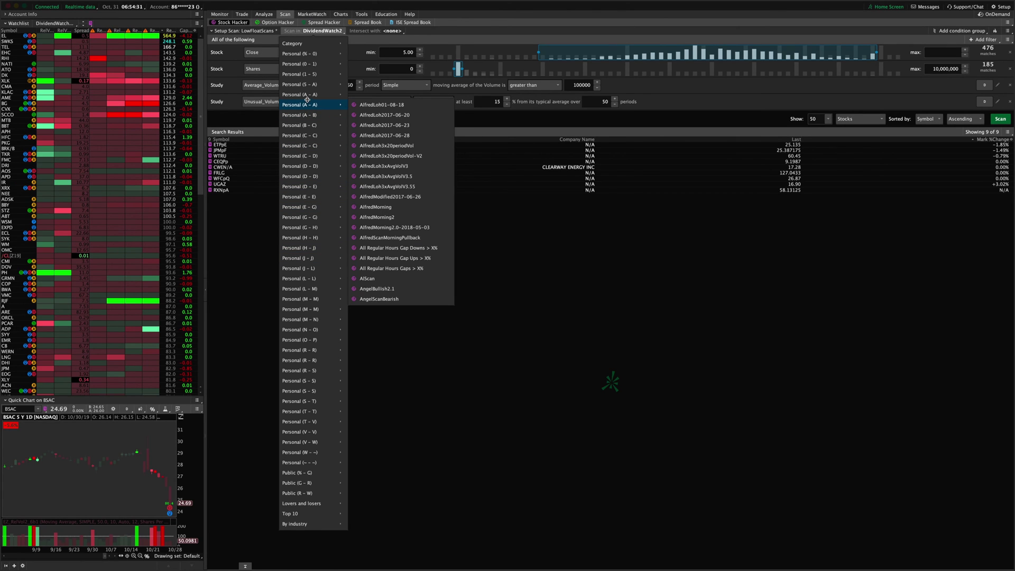
mouse_move(337, 86)
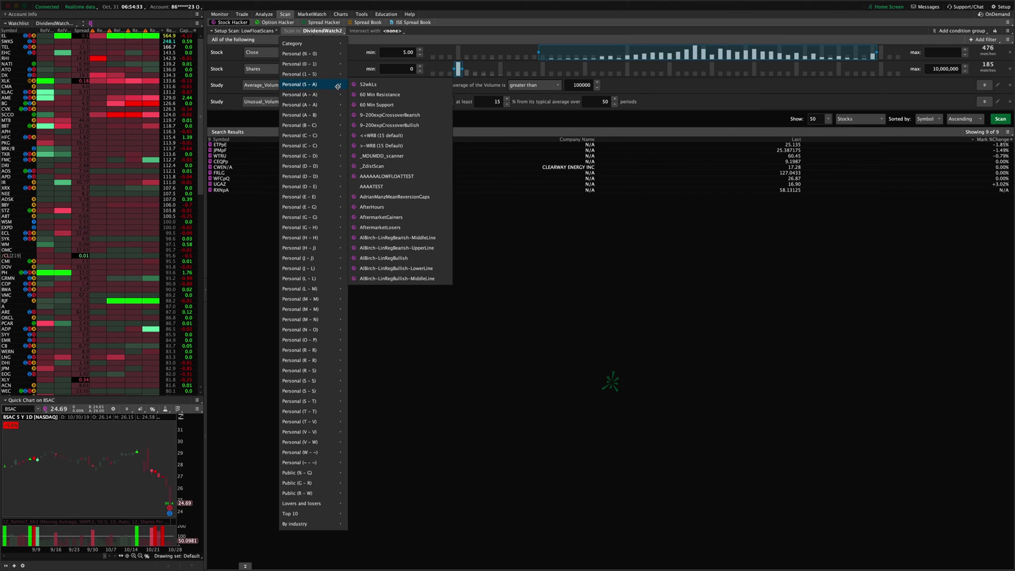
left_click(400, 186)
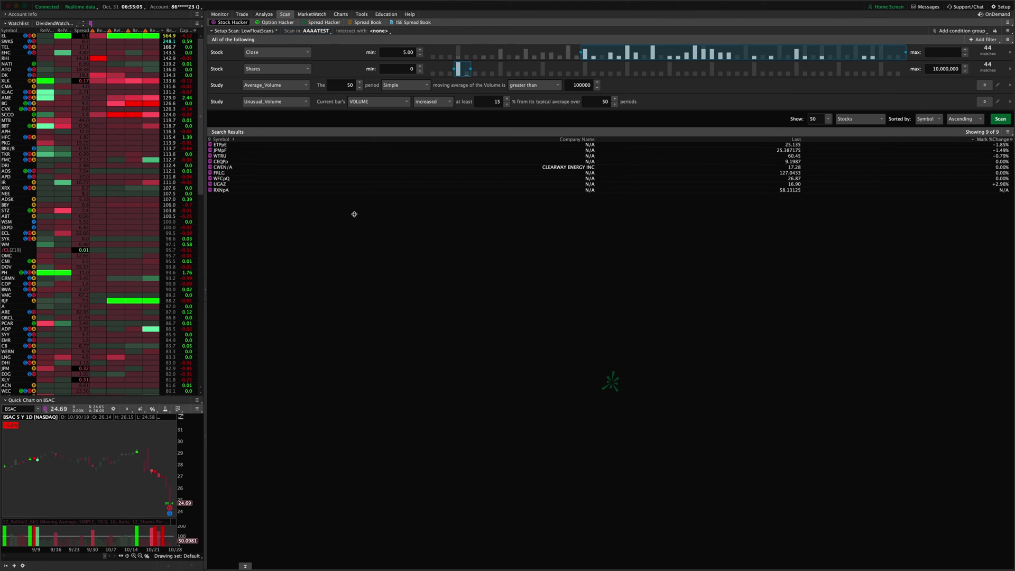
key("super+Tab")
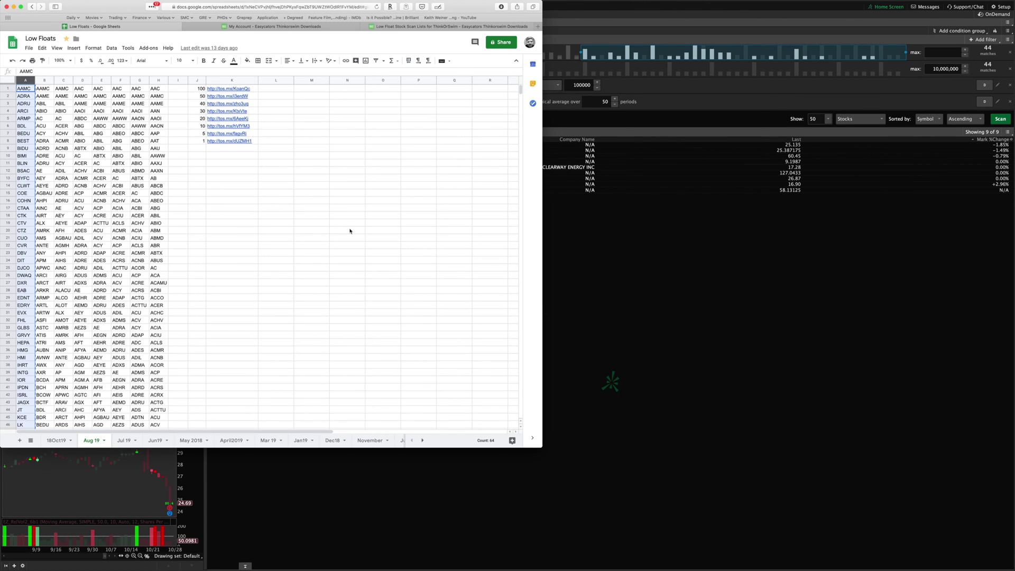
Go to the Easycators My Account Orders page listing three past orders
left_click(637, 308)
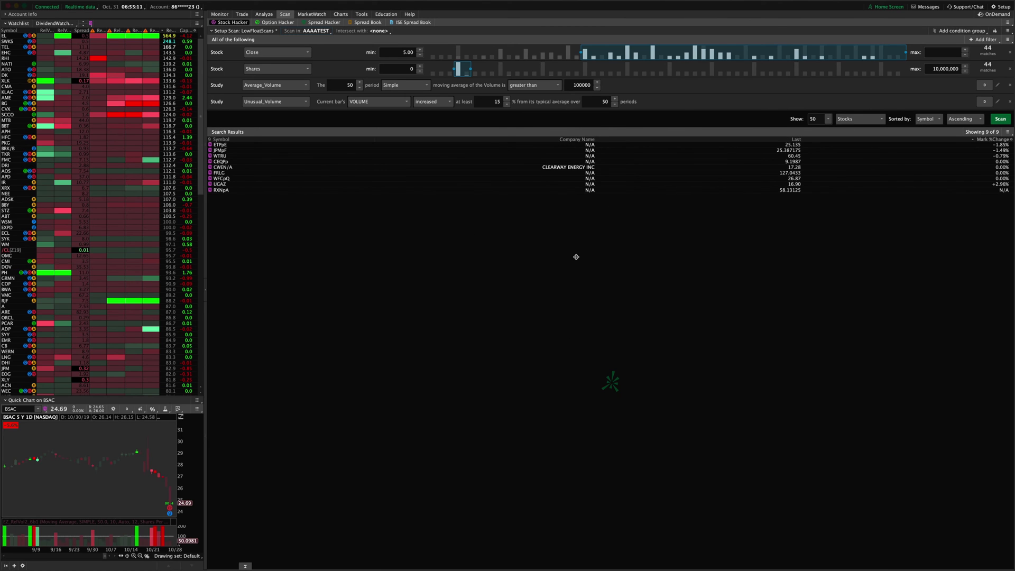
key("super+Tab")
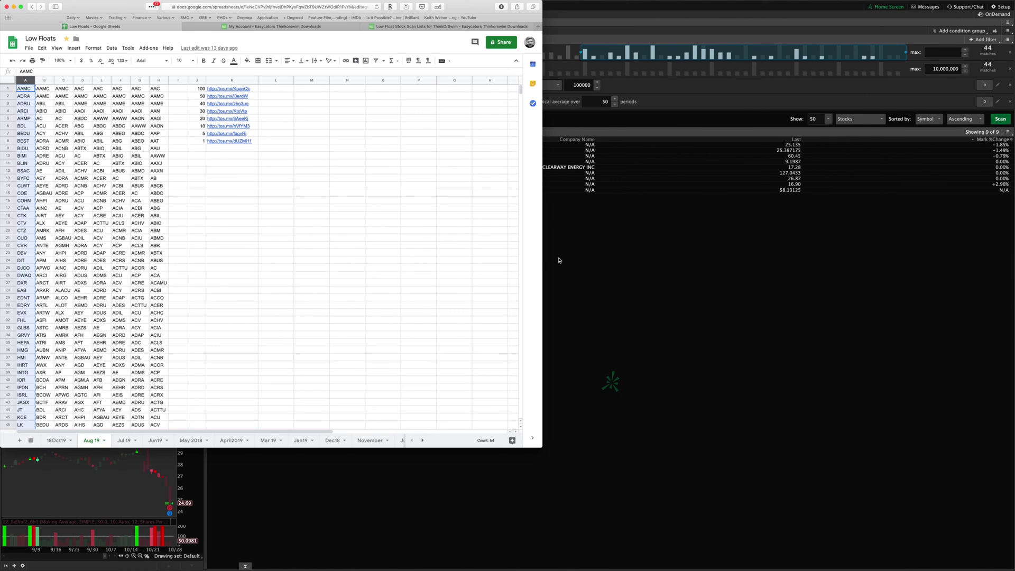
left_click(257, 27)
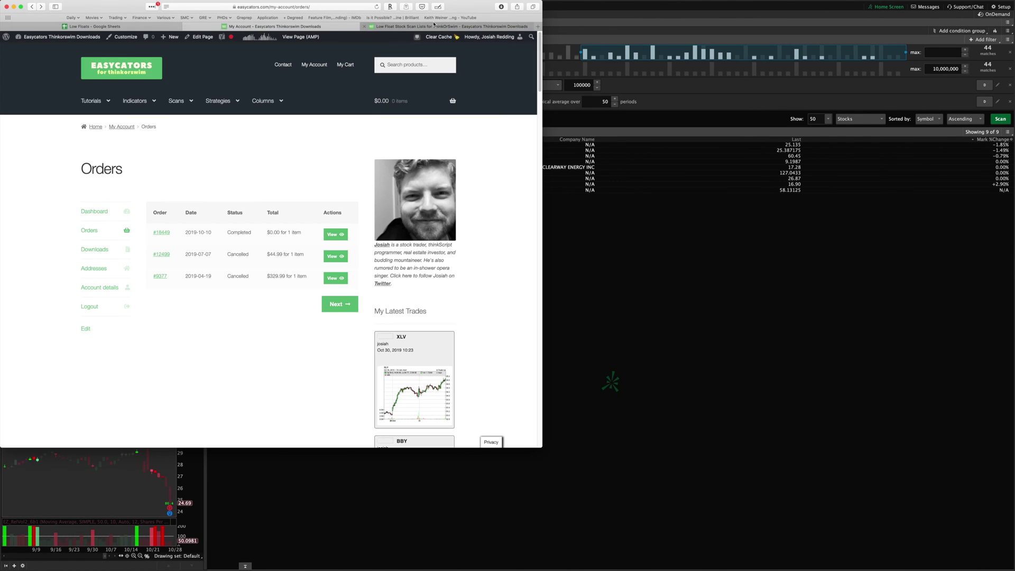
View the latest order's details, with its auto-install links and version 2.1 settings
left_click(434, 27)
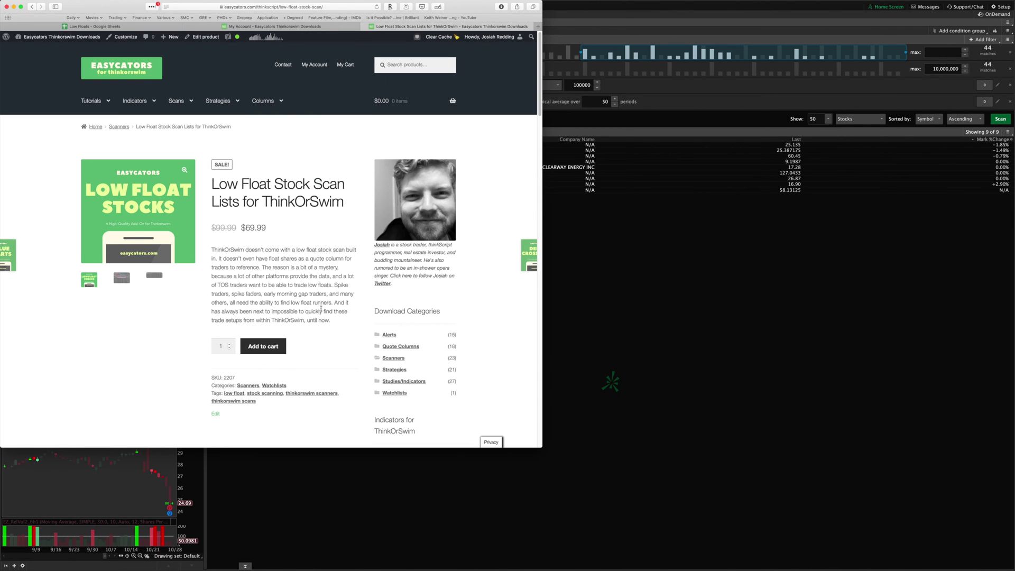
left_click(306, 26)
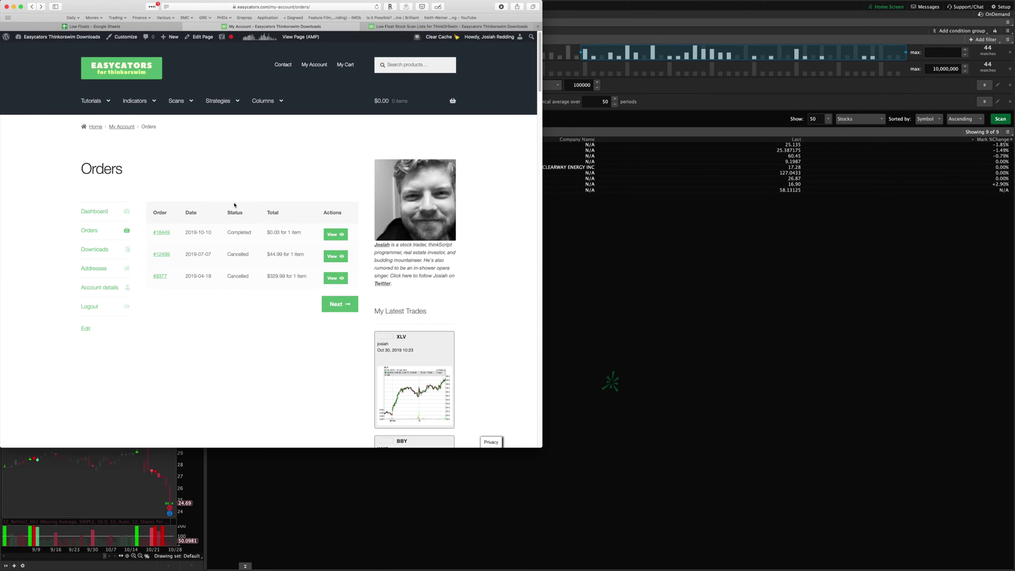
left_click(336, 236)
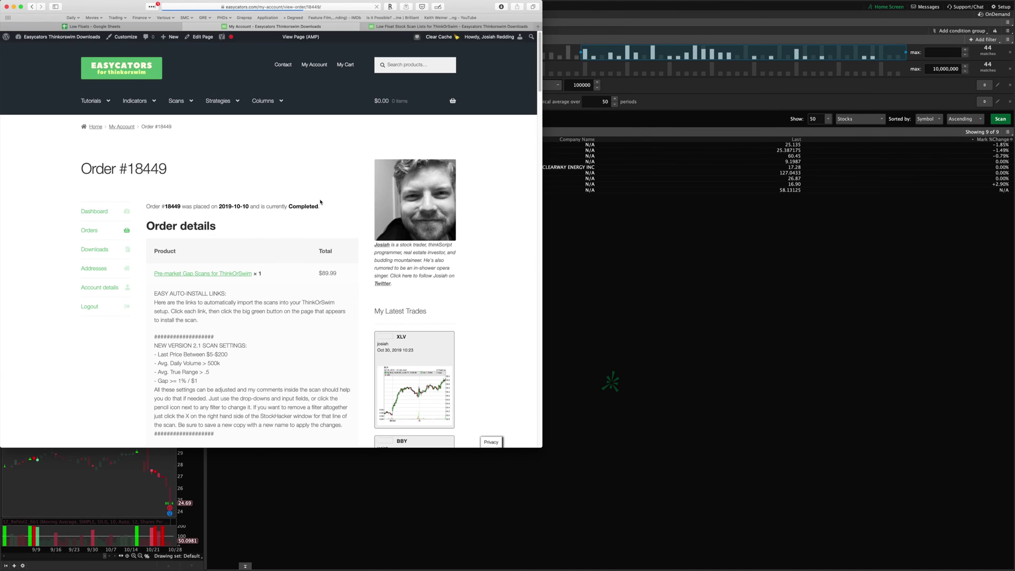
left_click_drag(248, 342, 254, 418)
left_click(253, 401)
In the Low Floats sheet, look over the eight tos.mx links in column K
left_click(152, 27)
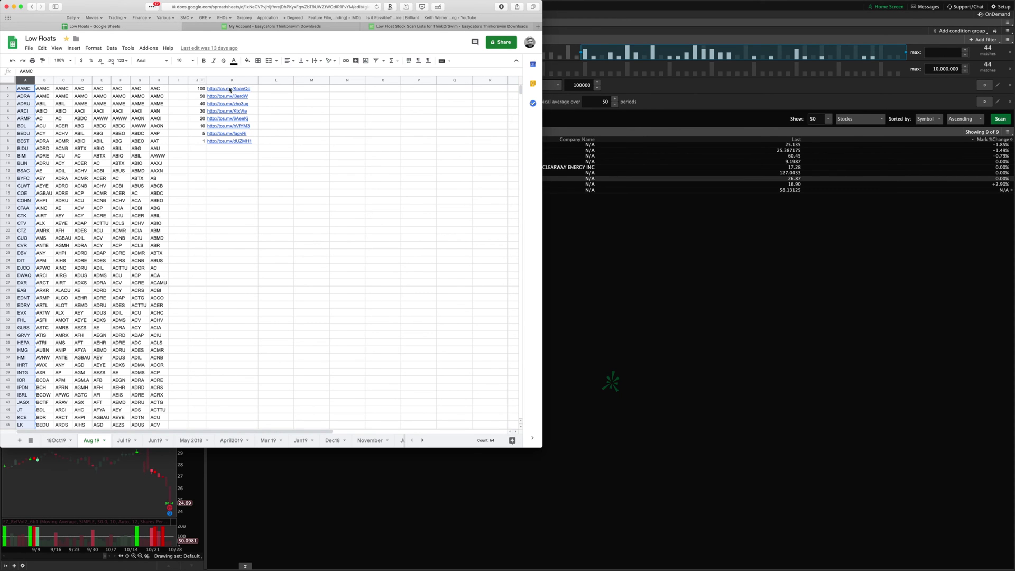
mouse_move(230, 90)
left_mouse_down()
mouse_move(231, 142)
mouse_move(229, 88)
left_mouse_up()
left_click(229, 163)
left_click(196, 208)
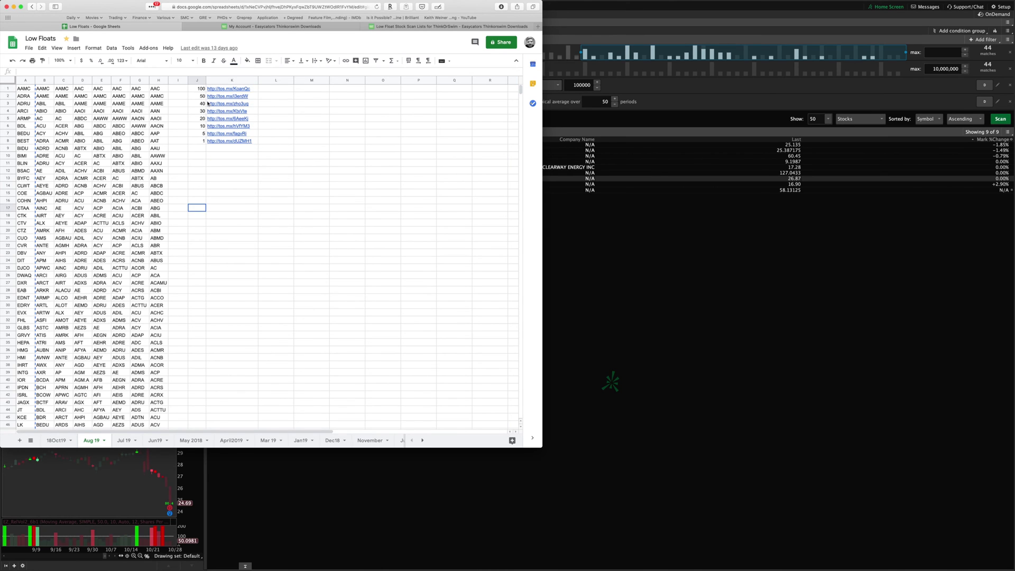
Step down column J from 100 to 1 and select the tos.mx link in K8
left_click(201, 90)
left_click(199, 97)
left_click(198, 104)
left_click(198, 112)
left_click(198, 119)
left_click(199, 126)
left_click(199, 134)
left_click(200, 141)
left_click(234, 142)
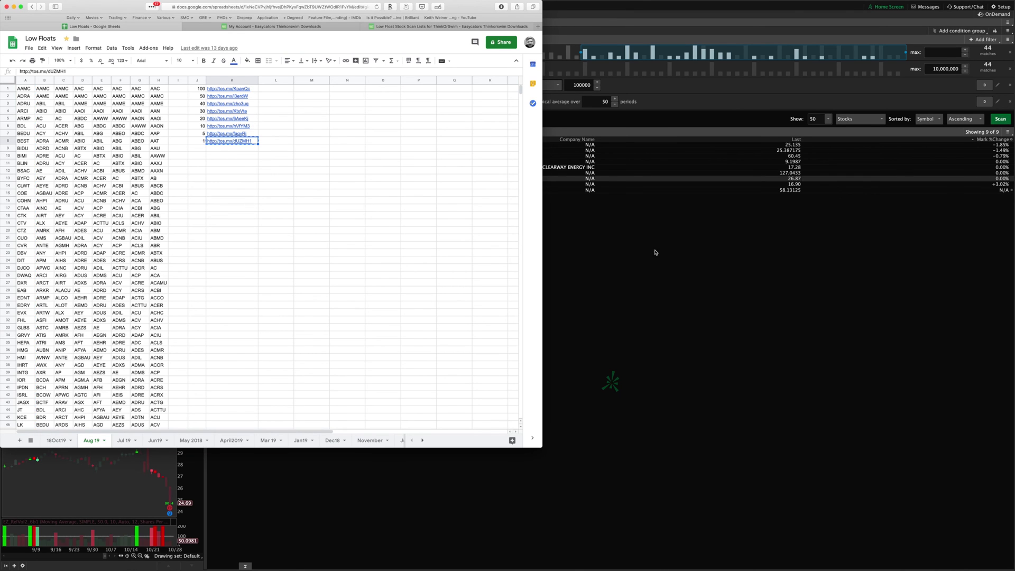
left_click(721, 253)
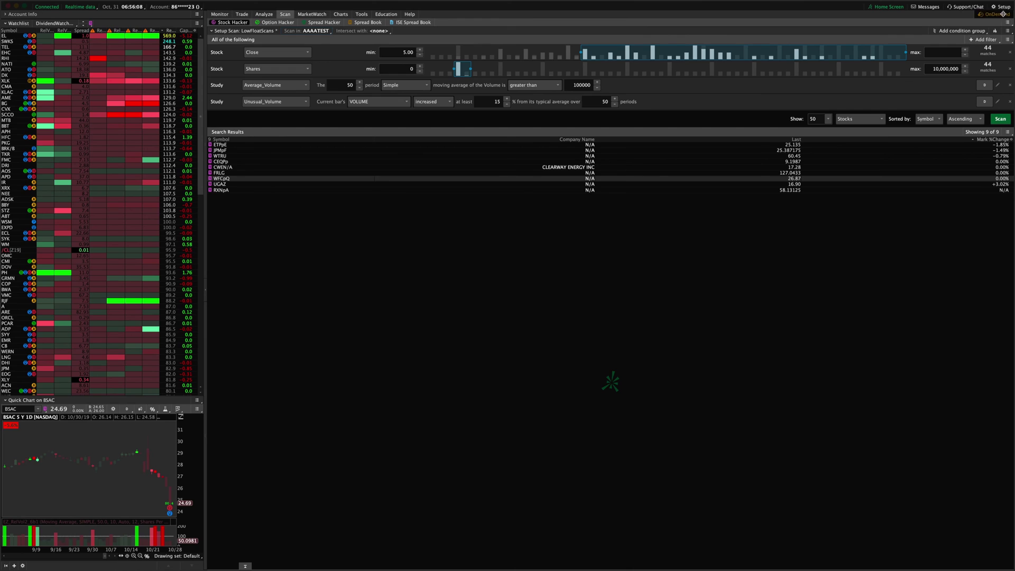
Open the pasted tos.mx shared link and import the LowFloats<1M_ts watchlist
left_click(1001, 7)
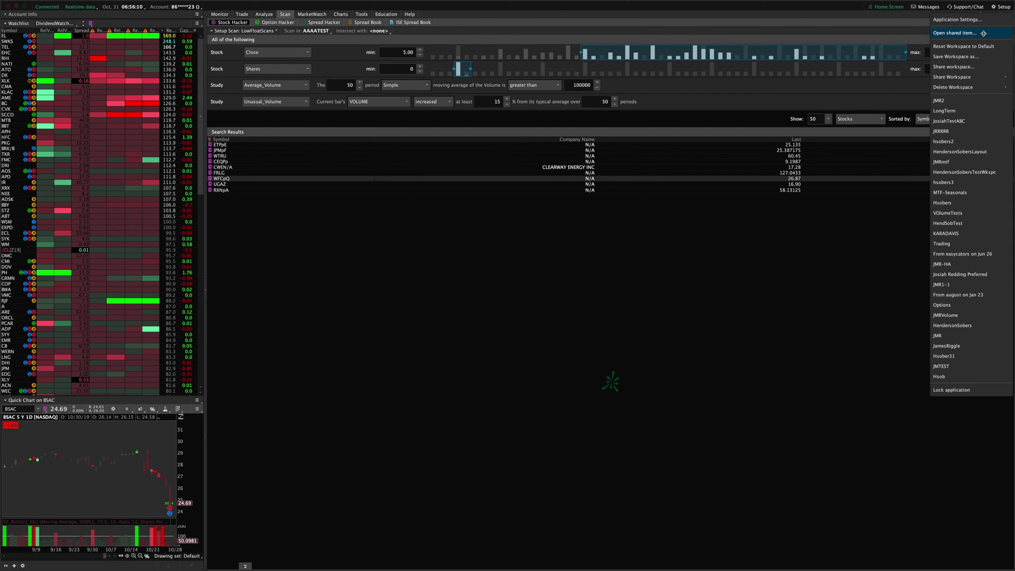
left_click(984, 34)
type("http://tos.mx/dUZMH1")
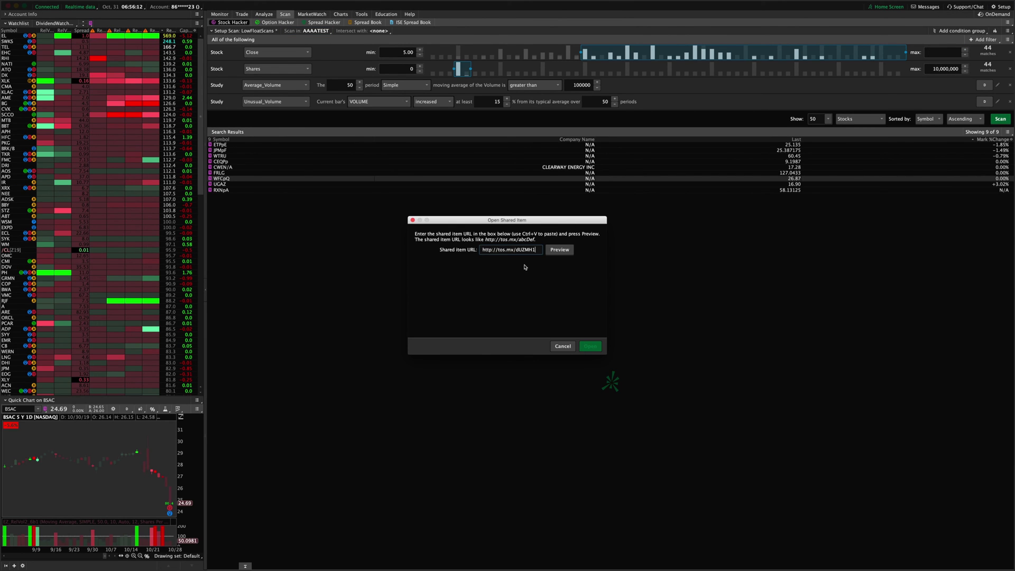
left_click(560, 252)
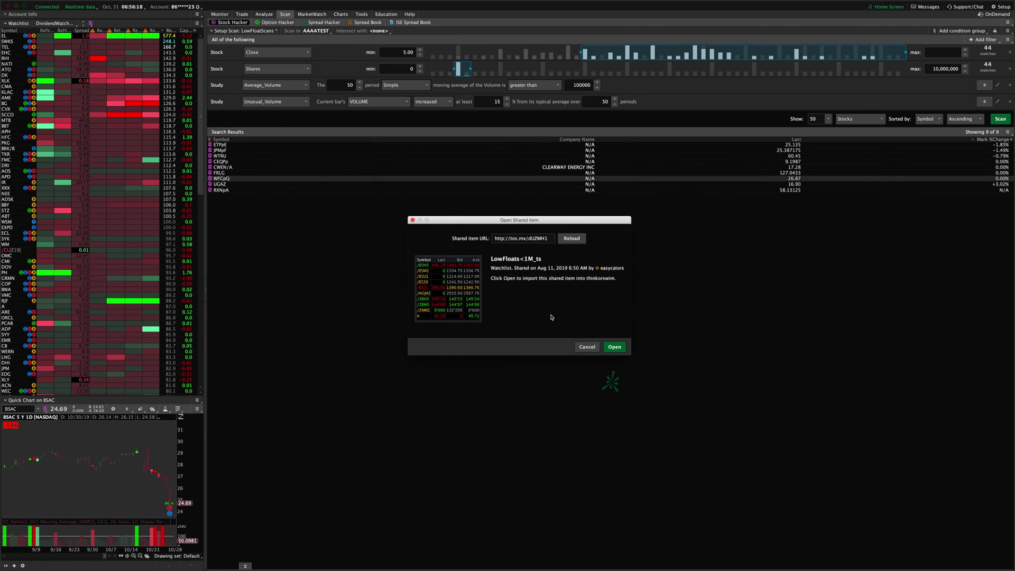
left_click(614, 348)
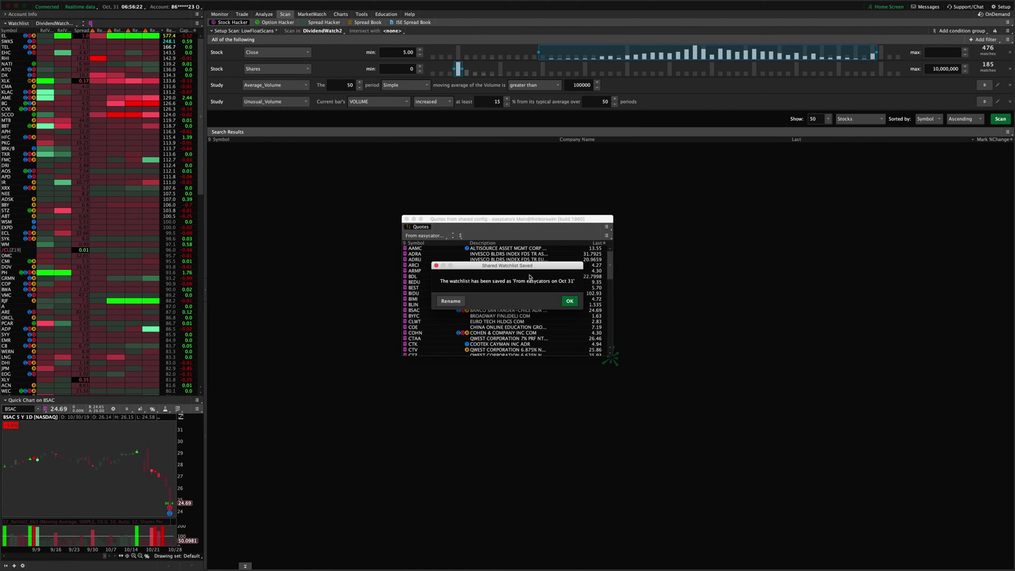
Save the imported watchlist as AAAATEST2 and display its quotes in MarketWatch
left_click(452, 301)
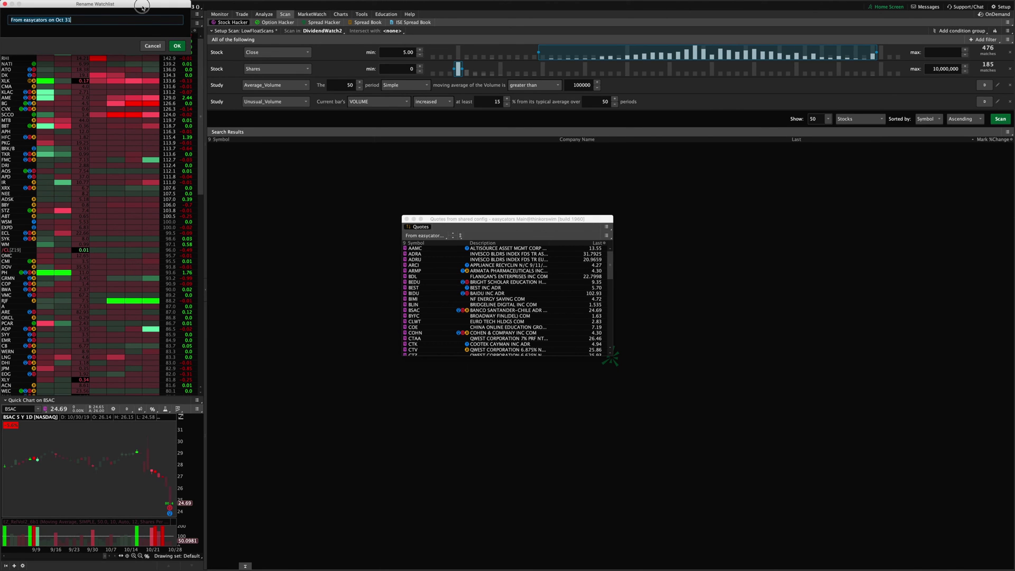
left_click_drag(145, 5, 628, 303)
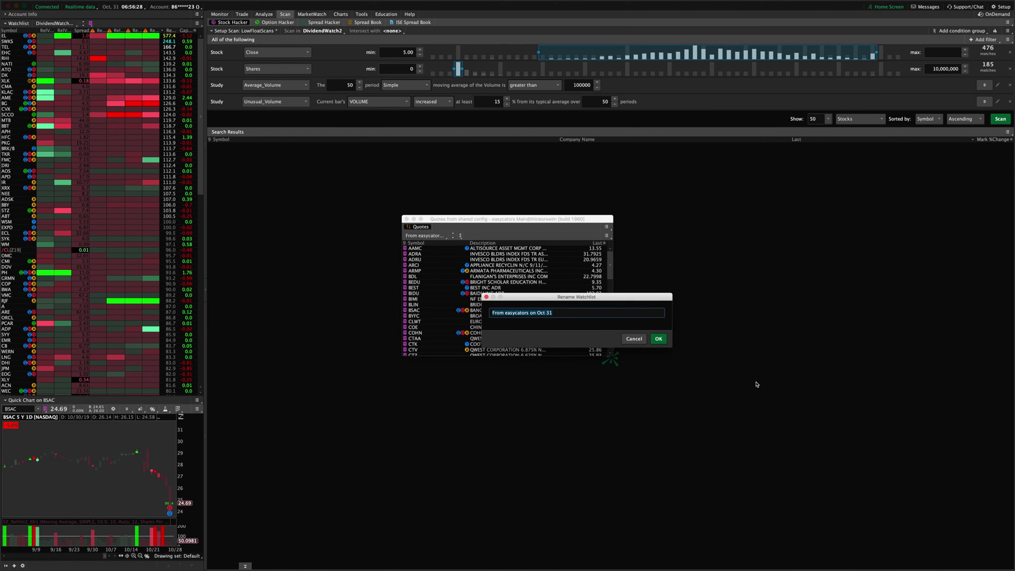
type("AAAATEST2")
left_click(659, 338)
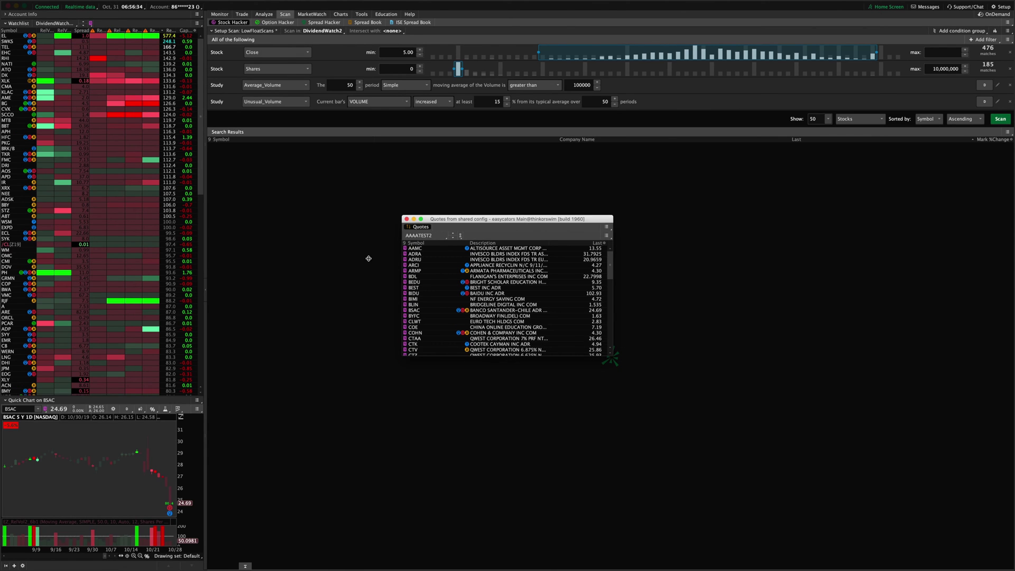
left_click(407, 219)
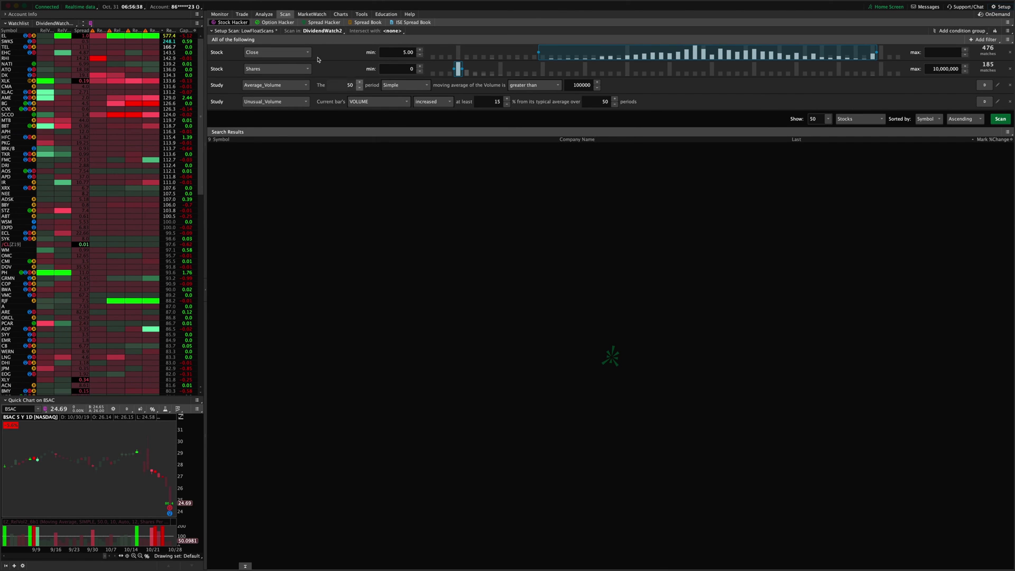
left_click(315, 14)
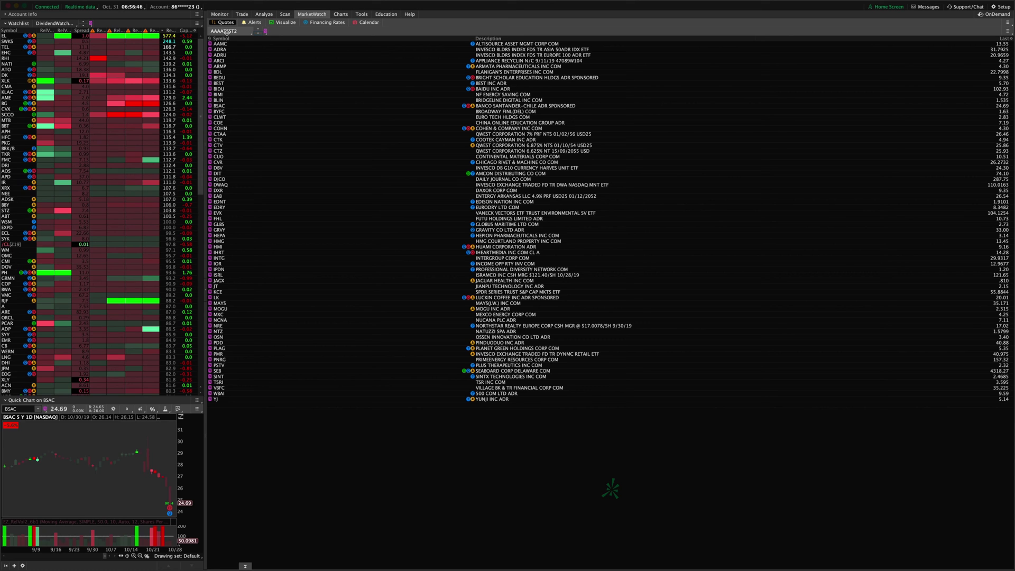
Open Stock Hacker and set 'Scan in' to the Personal watchlist AAAATEST2
left_click(285, 15)
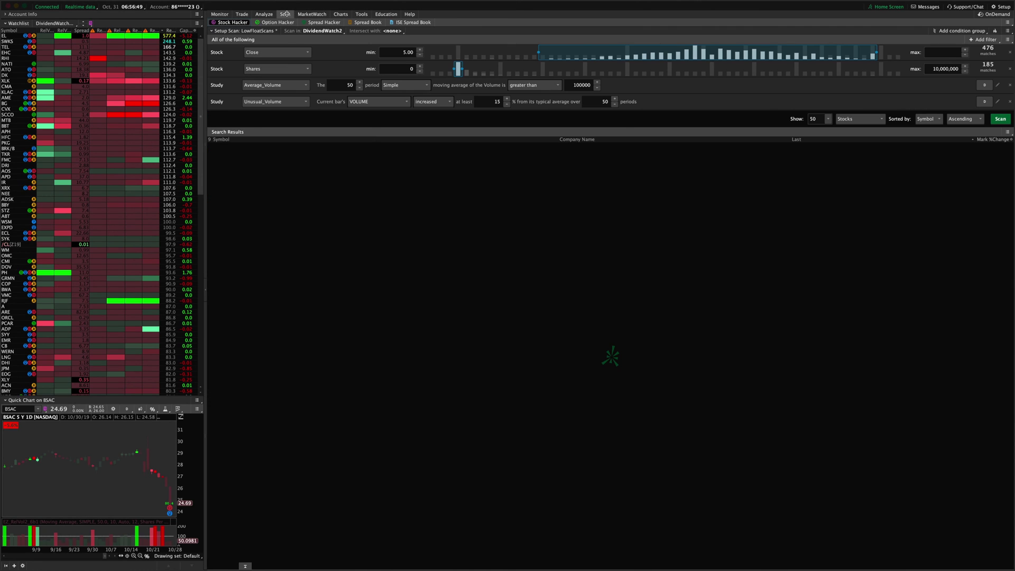
left_click(328, 31)
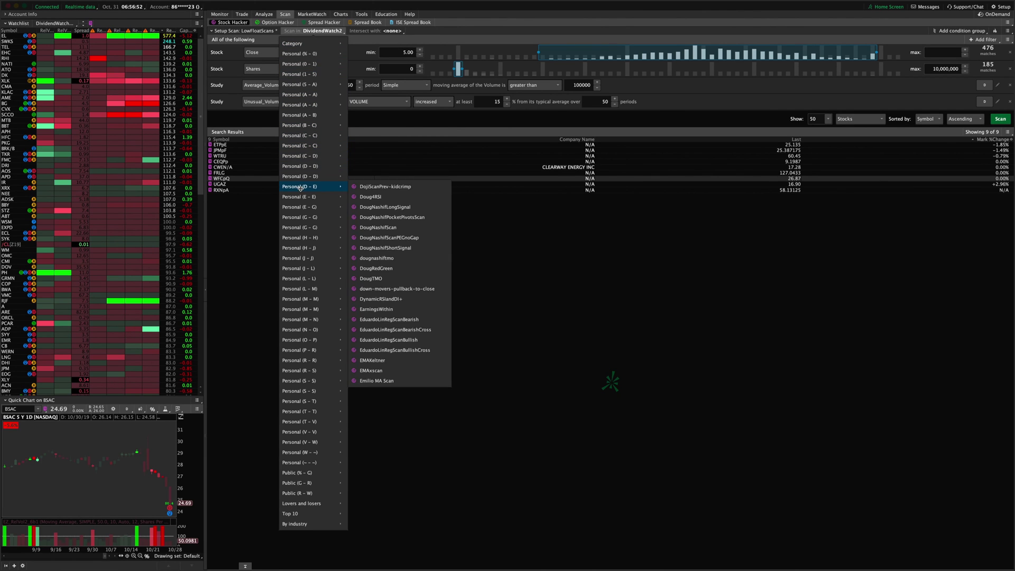
mouse_move(312, 246)
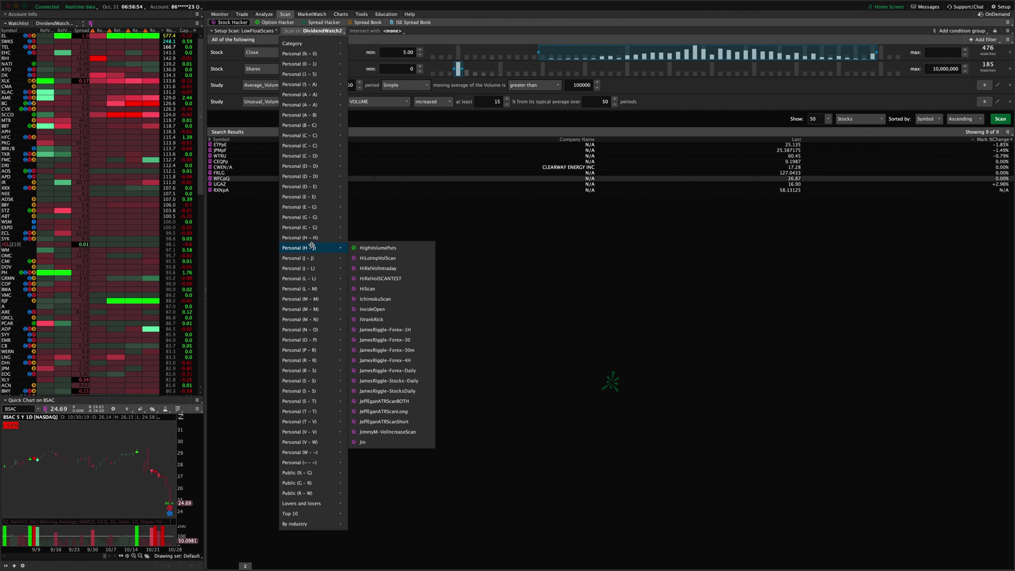
mouse_move(320, 103)
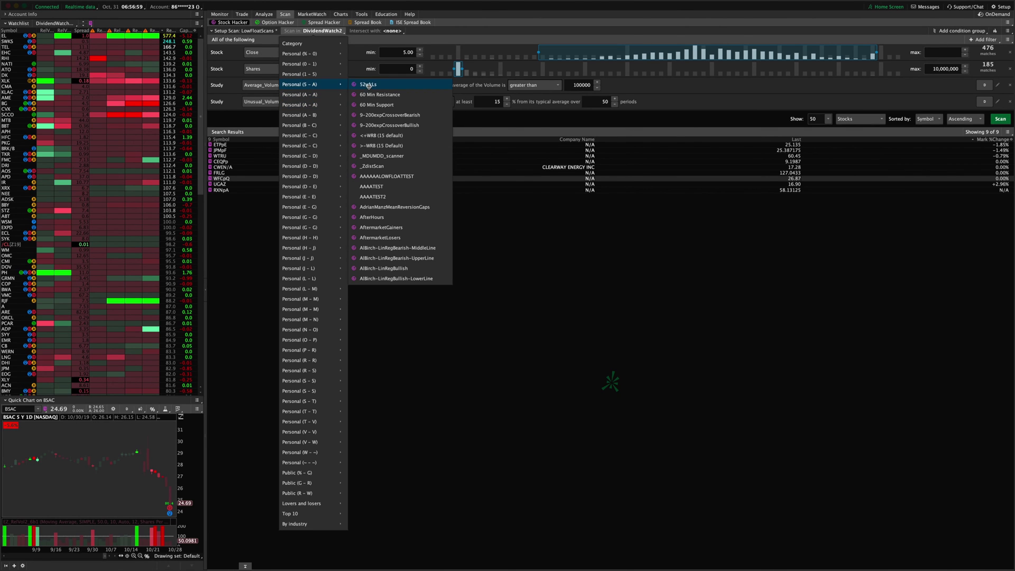
left_click(401, 196)
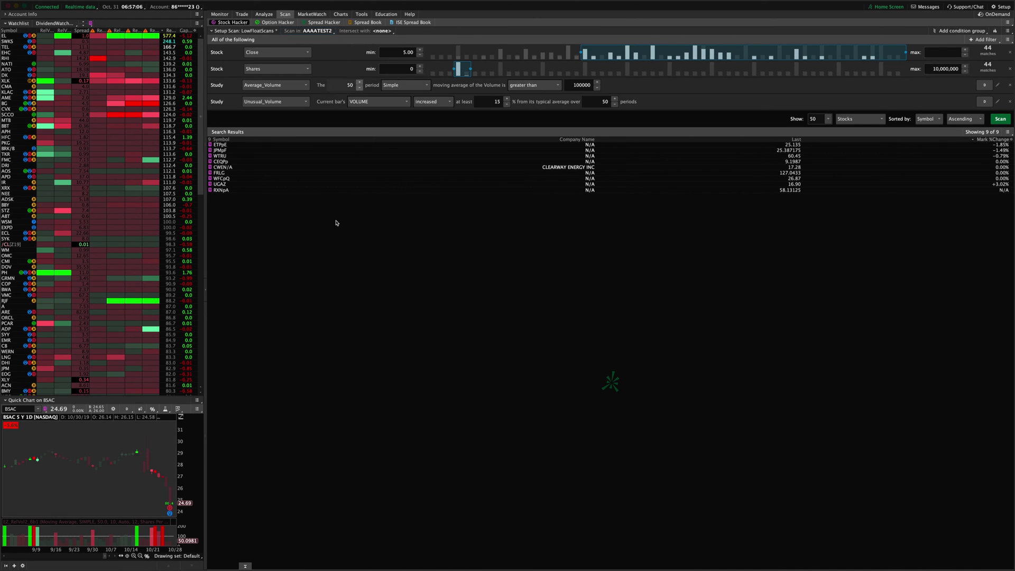
key("super+Tab")
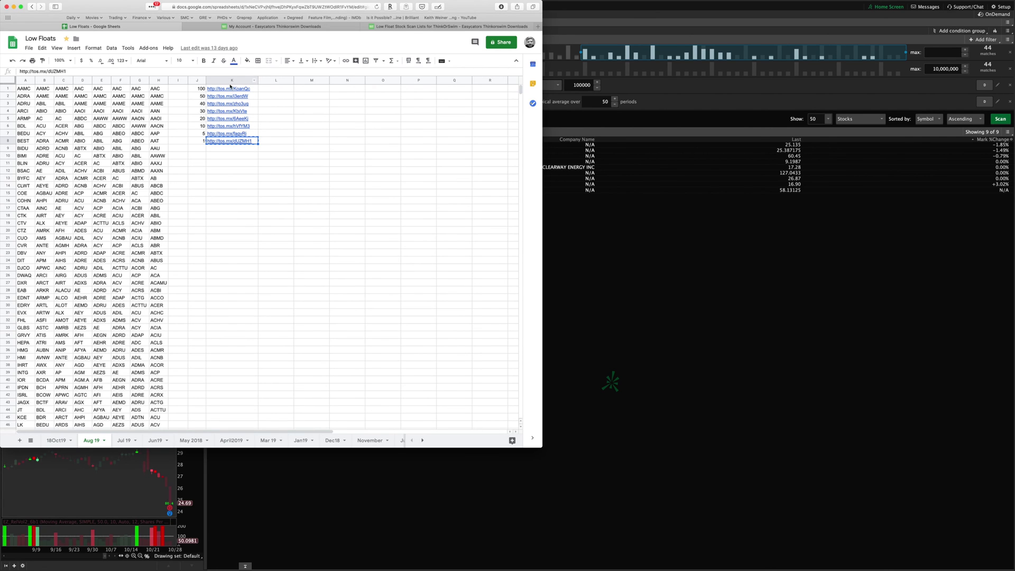
left_click(220, 111)
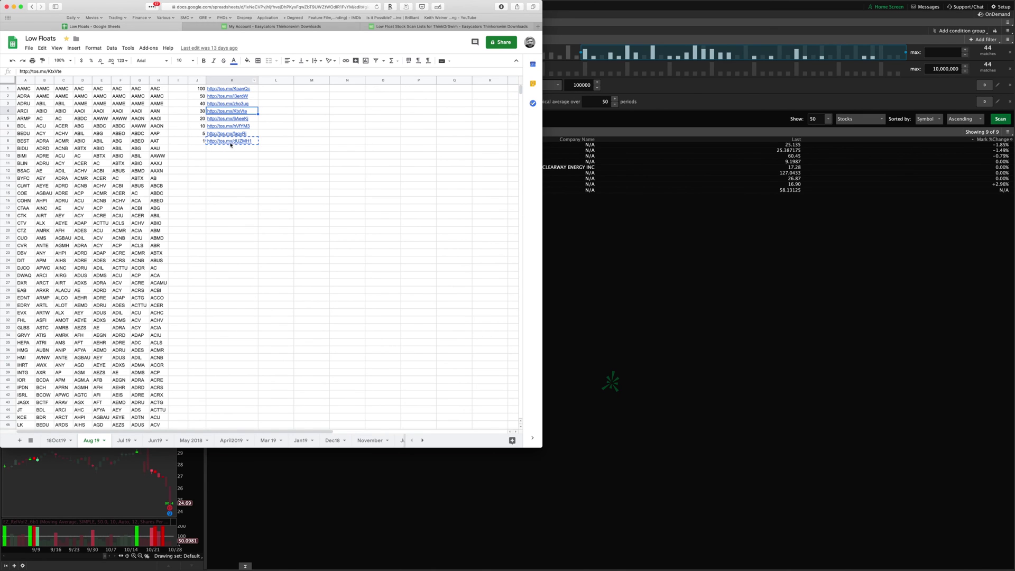
left_click_drag(232, 155, 232, 88)
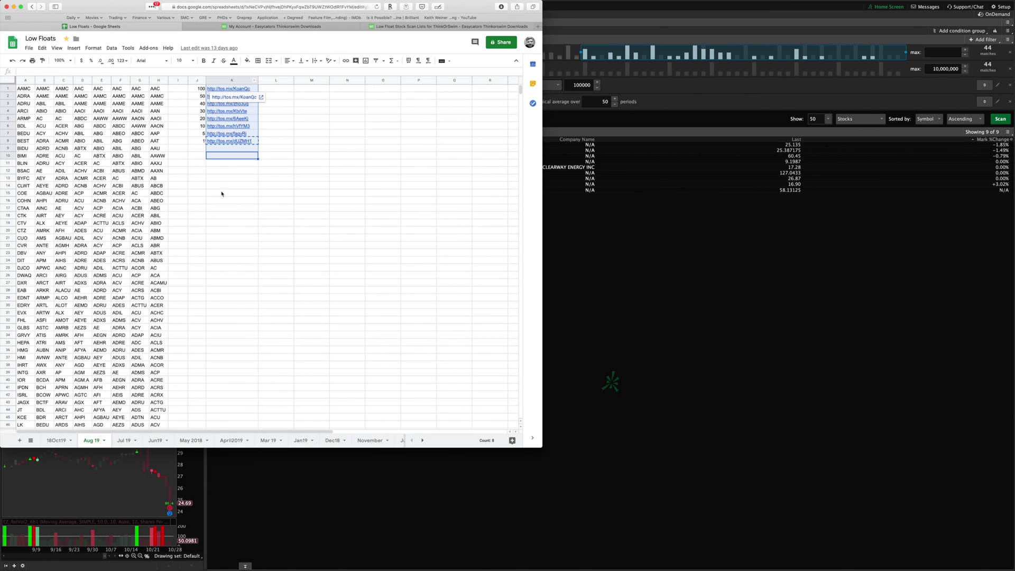
left_click(605, 267)
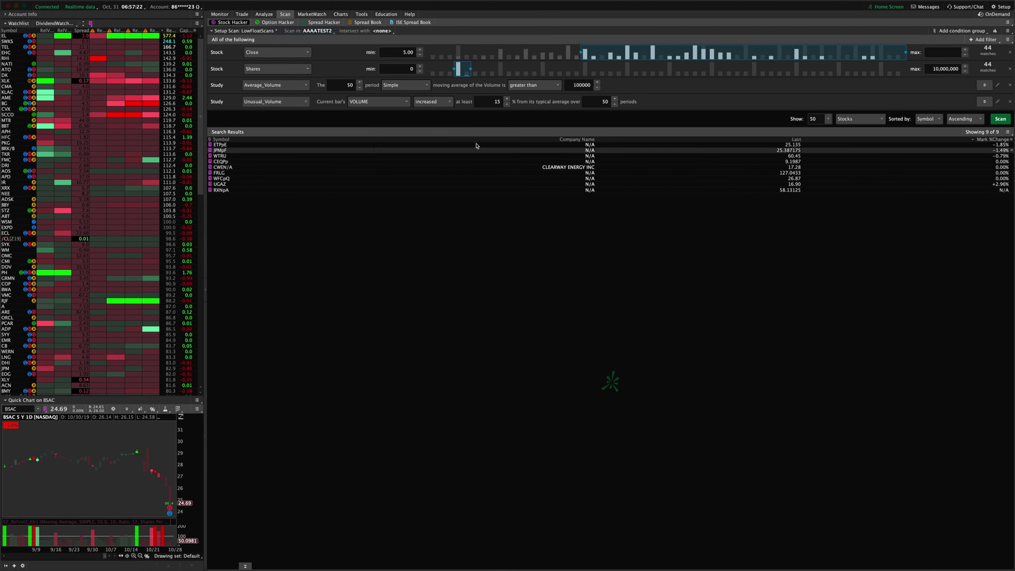
key("super+Tab")
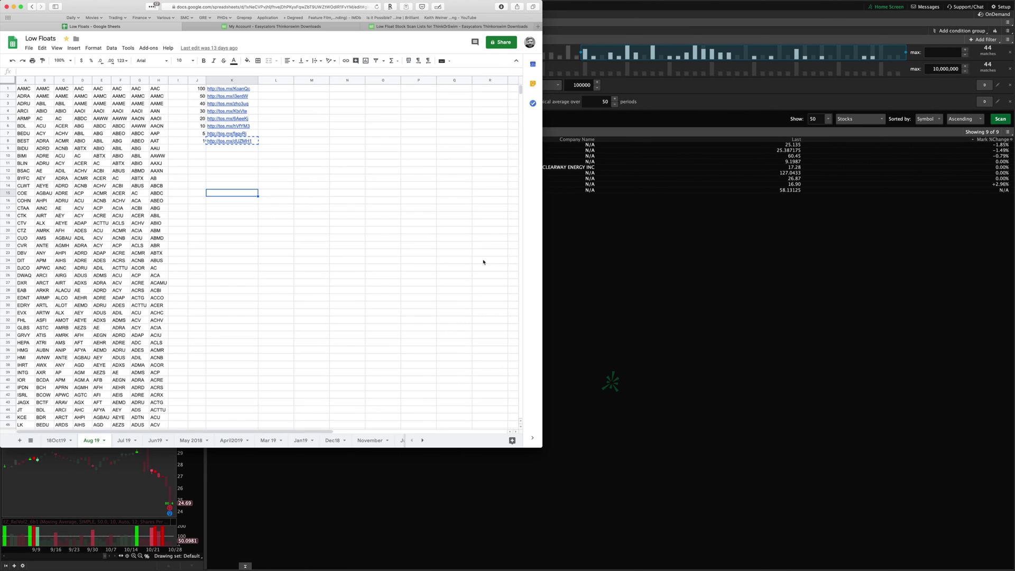
left_click(274, 26)
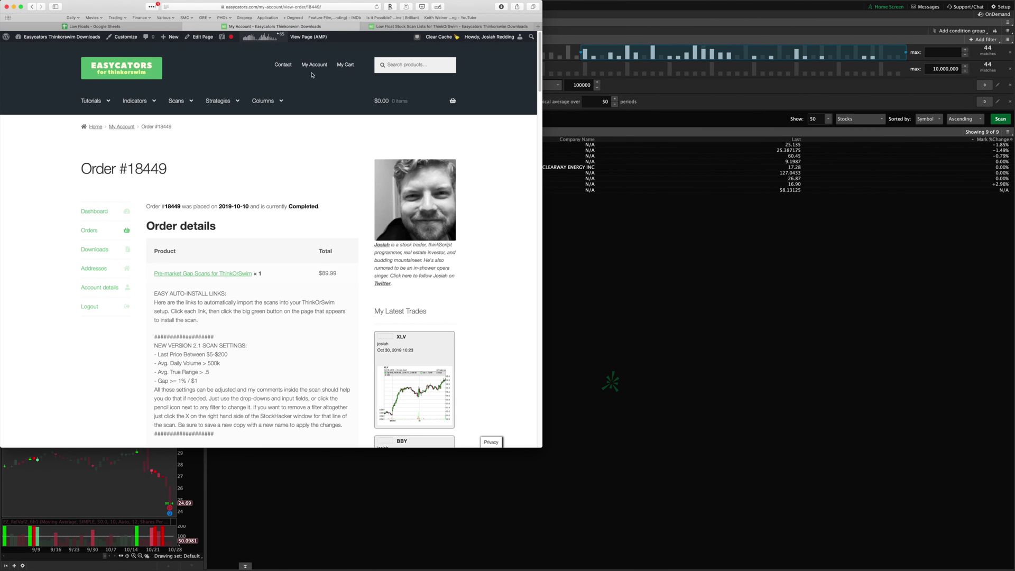
mouse_move(314, 66)
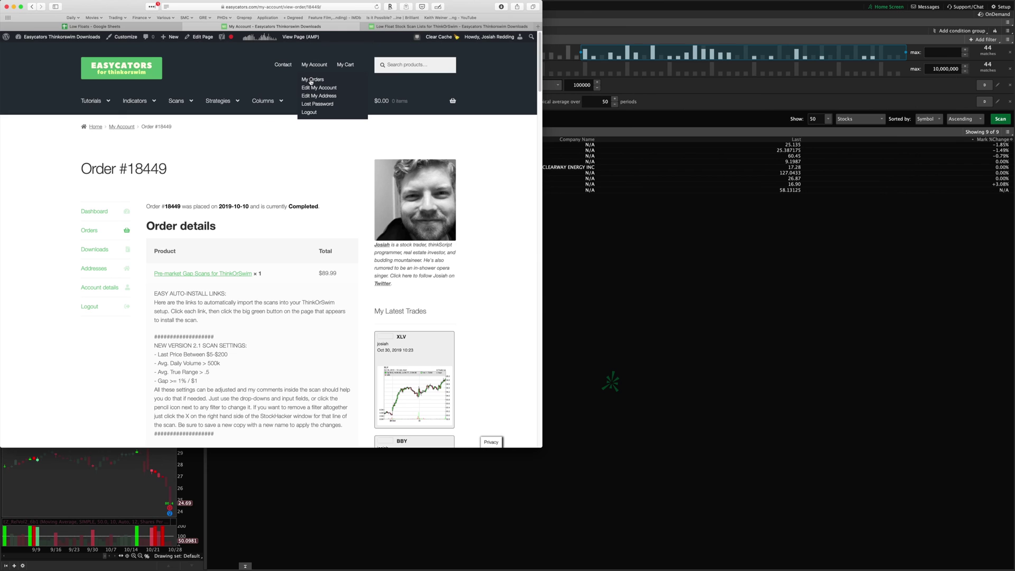
left_click(311, 81)
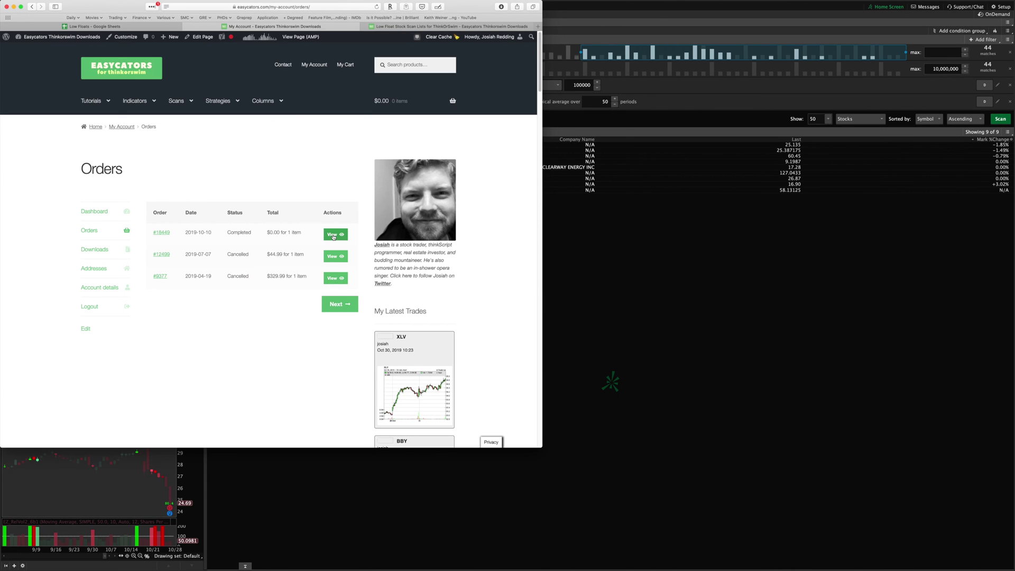
left_click(333, 237)
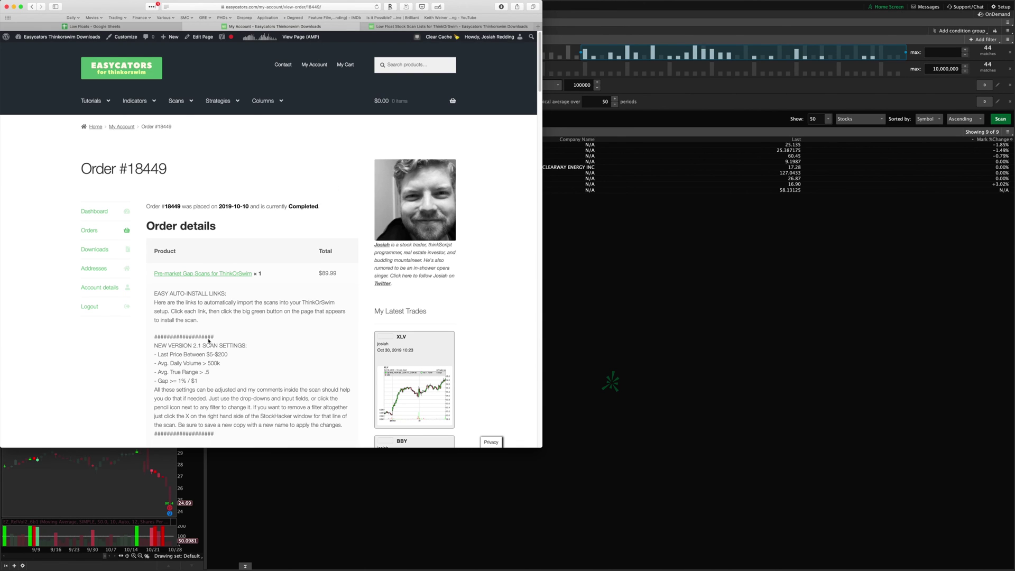
left_click_drag(178, 314, 254, 393)
left_click(254, 393)
left_click(568, 322)
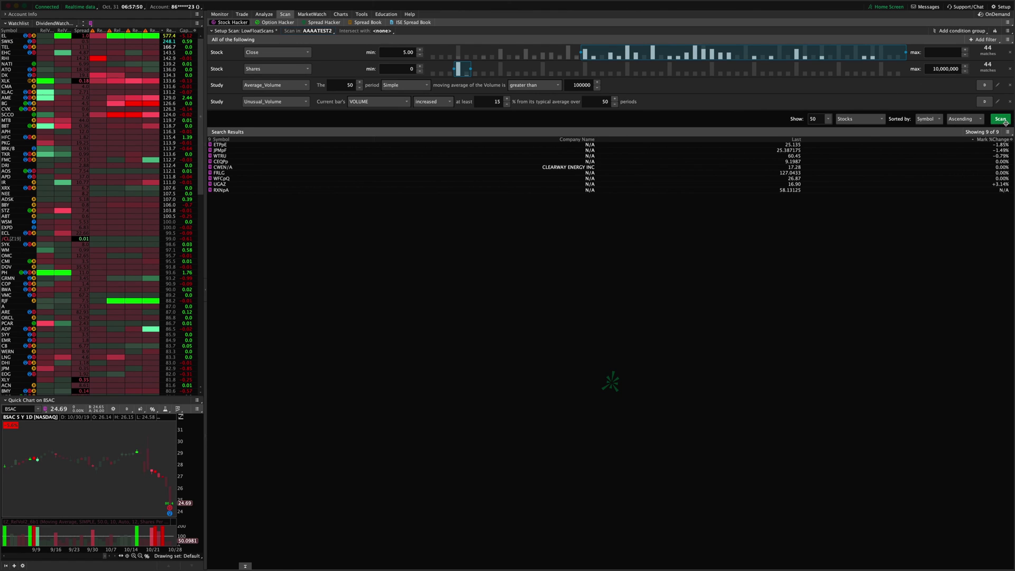
Run the AAAATEST2 scan and delete the Shares filter row, leaving no matching symbols
left_click(1001, 119)
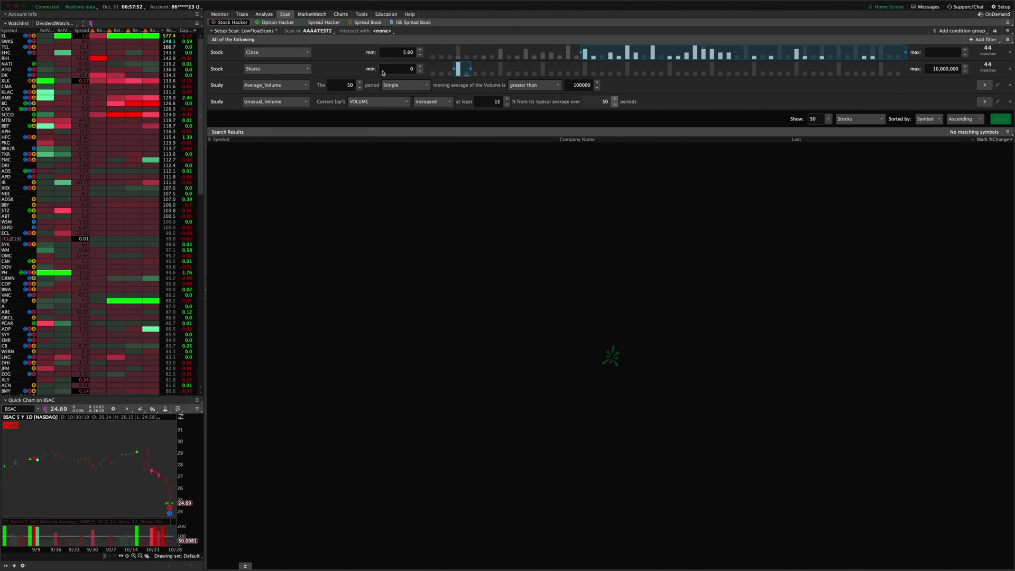
left_click(1010, 69)
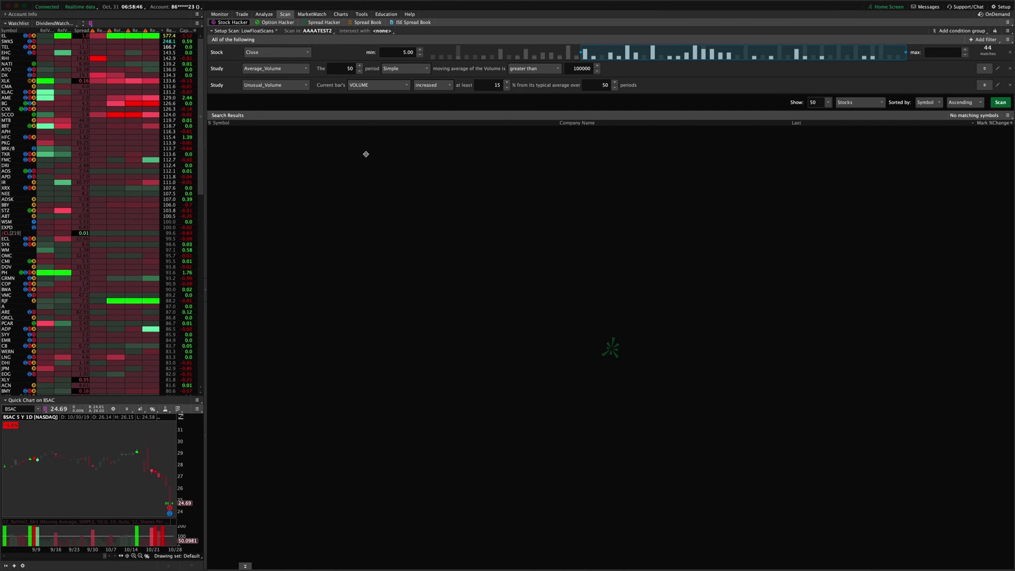
key("super+Tab")
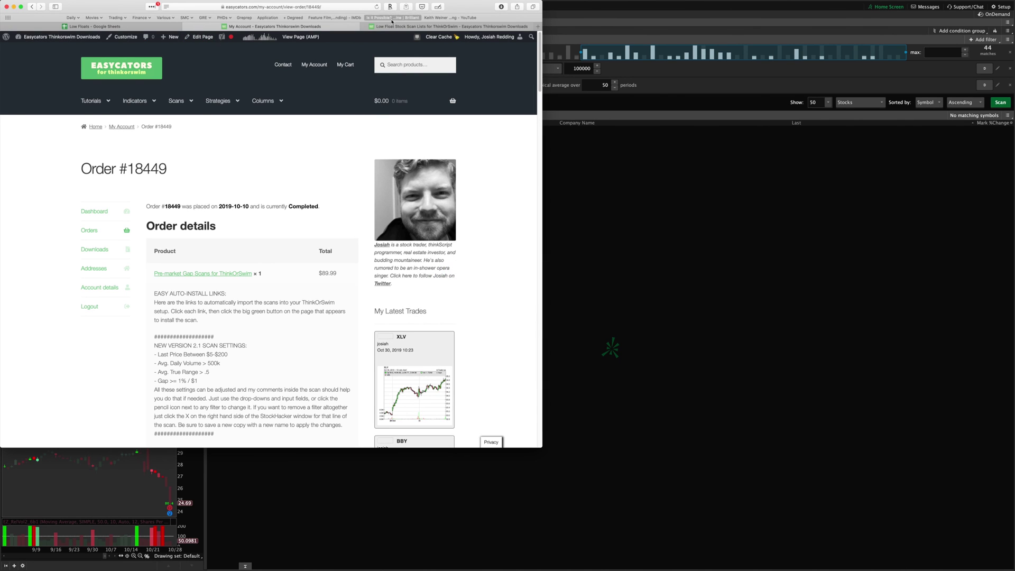
Glance over the Low Float product page and Low Floats sheet, then bring the Easycators order page forward
left_click(449, 27)
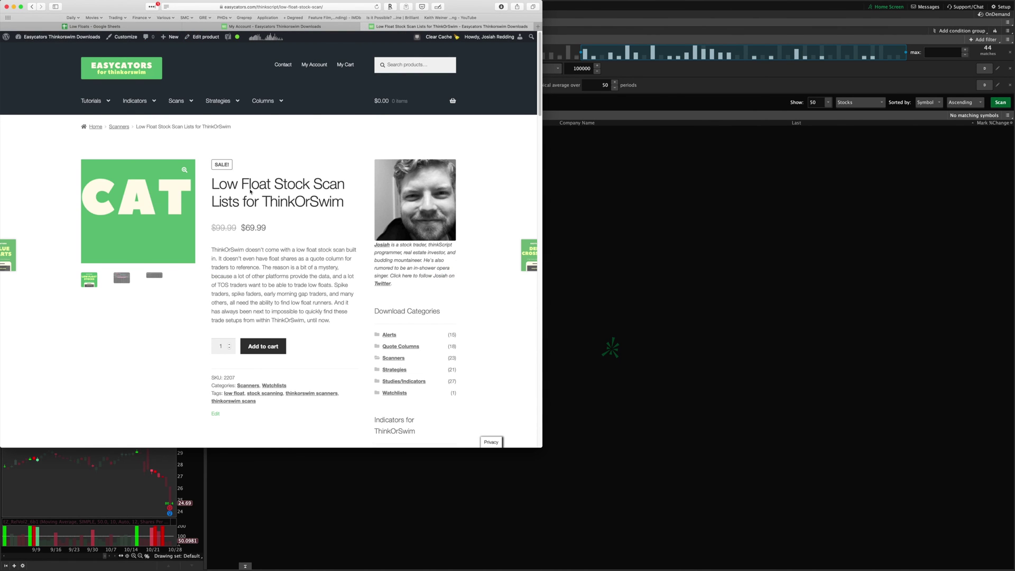
left_click_drag(223, 184, 343, 202)
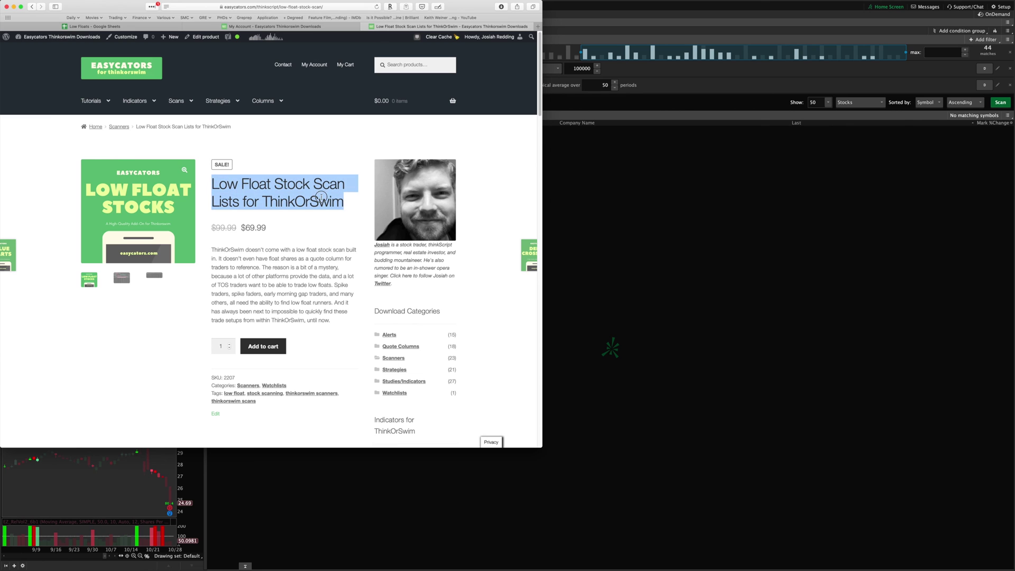
left_click(327, 285)
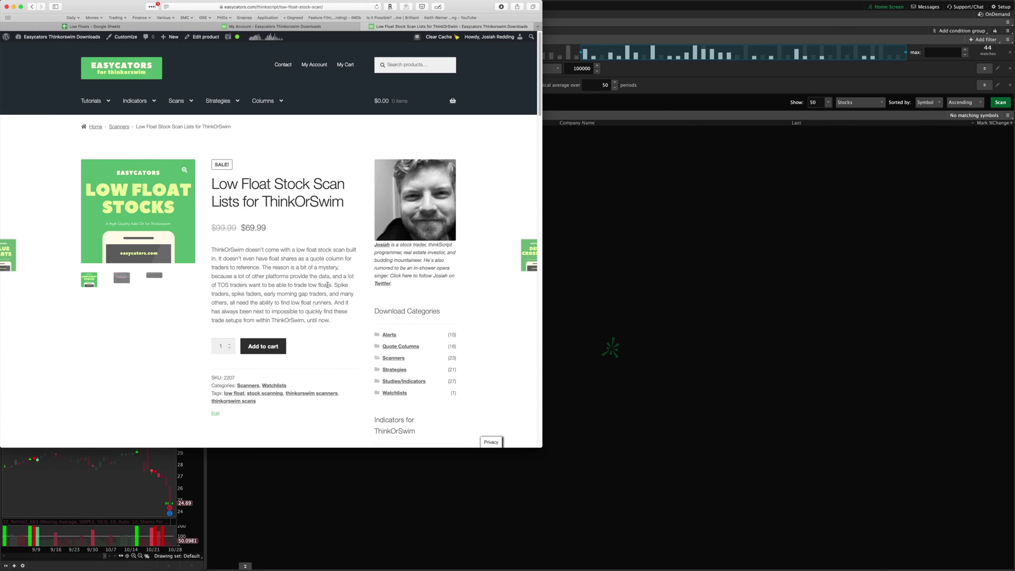
left_click(148, 27)
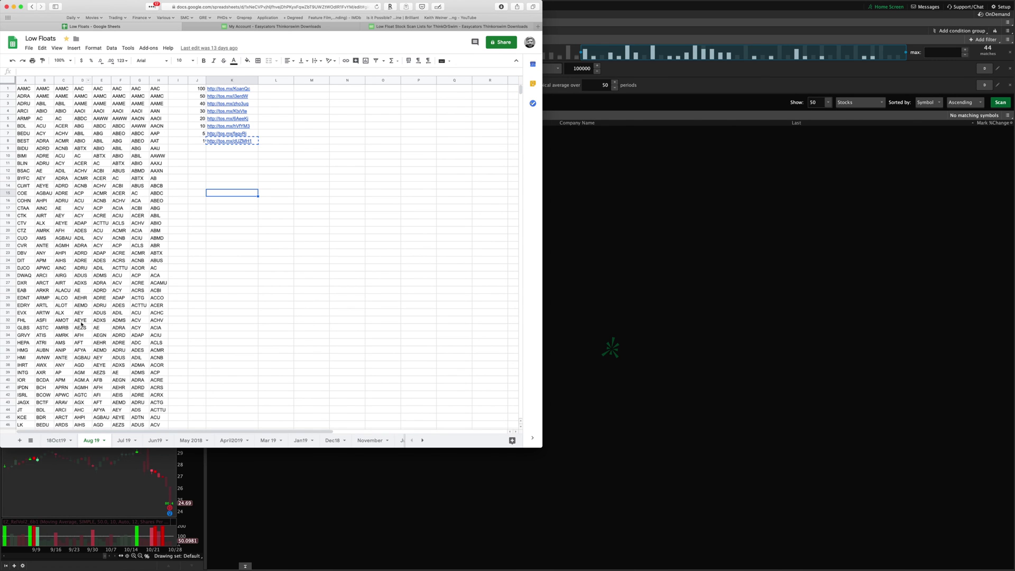
left_click(260, 28)
left_click(608, 100)
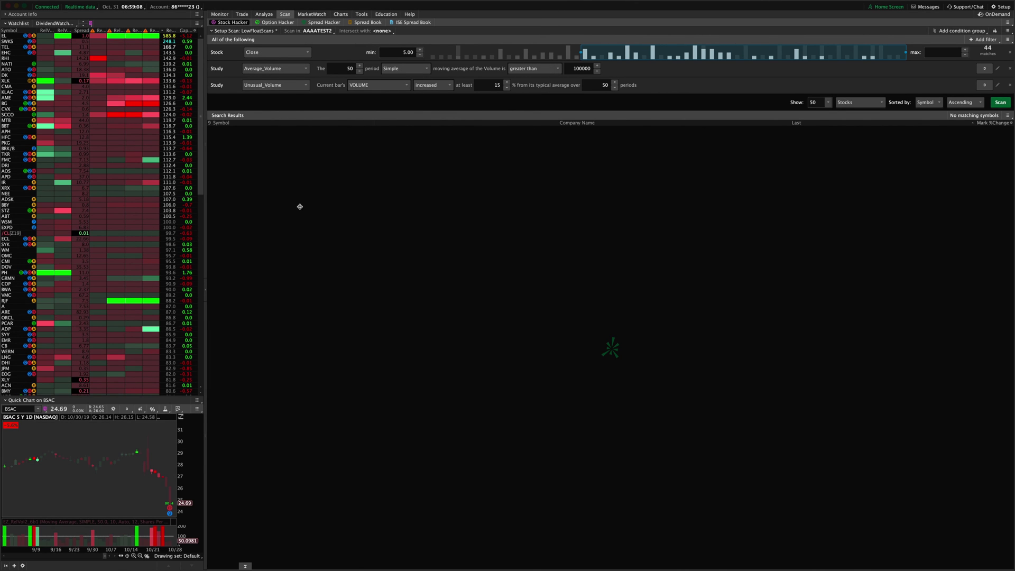
key("super+Tab")
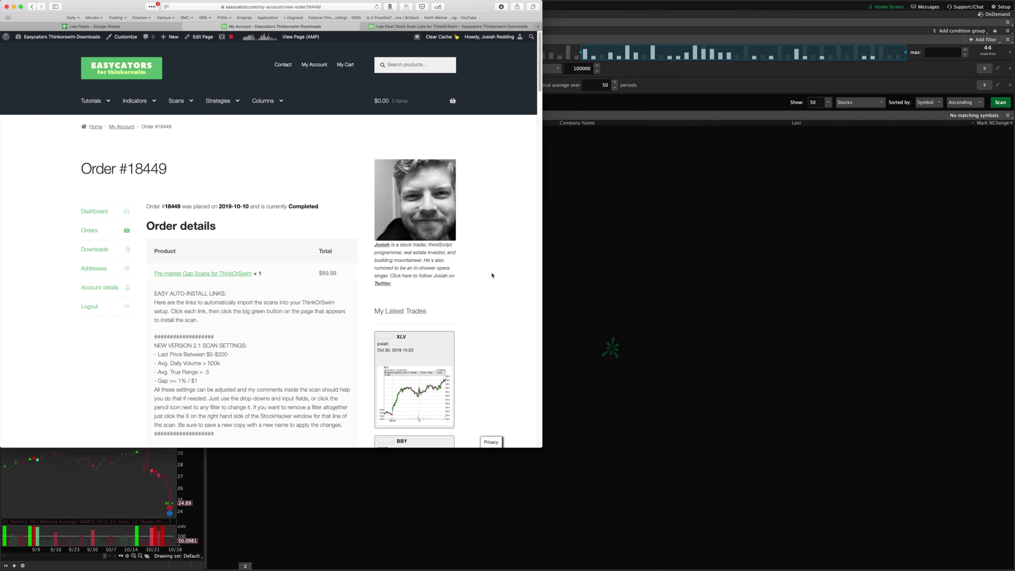